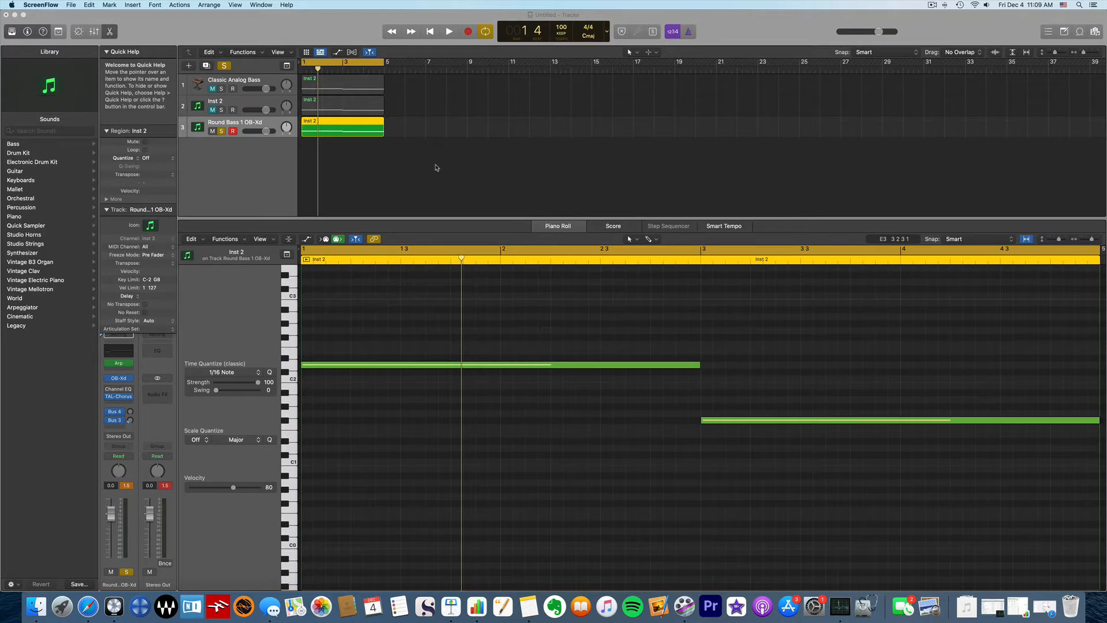
Step: Bring Logic Pro to the front with the Round Bass 1 OB-Xd two-note region showing
left_click(436, 168)
Step: Play and stop the Round Bass 1 bass line, then open its OB-Xd synth editor
key("space")
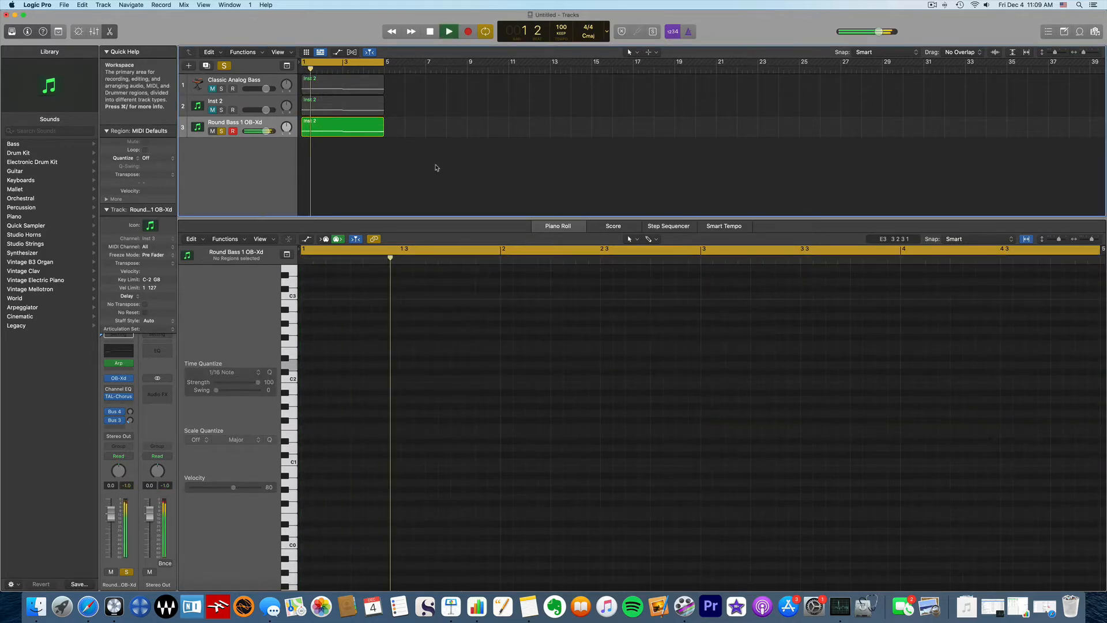
left_click(378, 131)
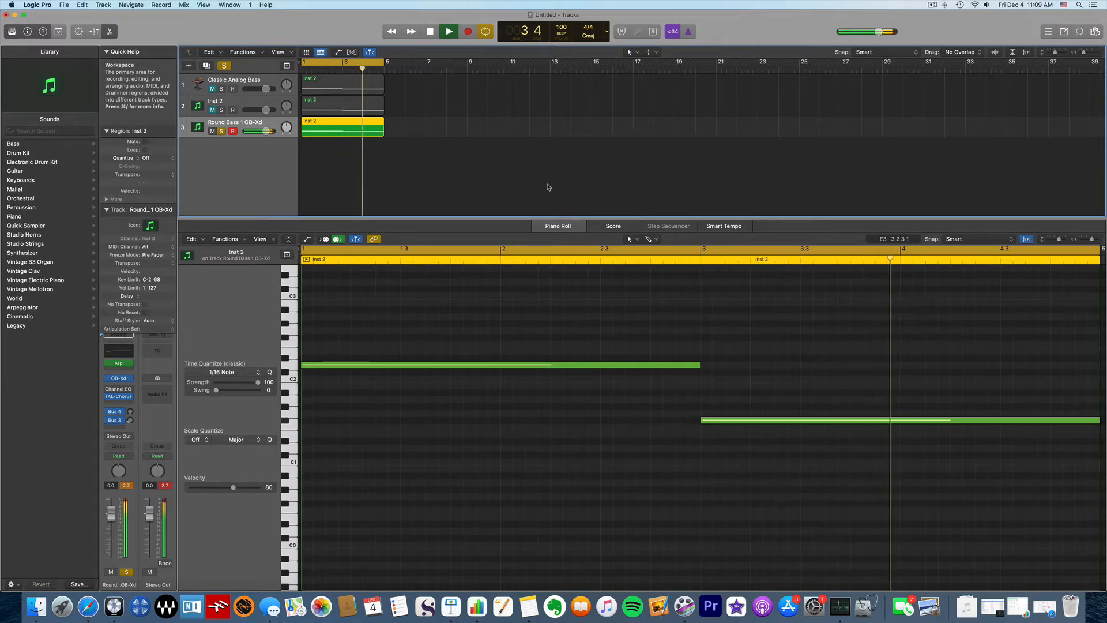
key("space")
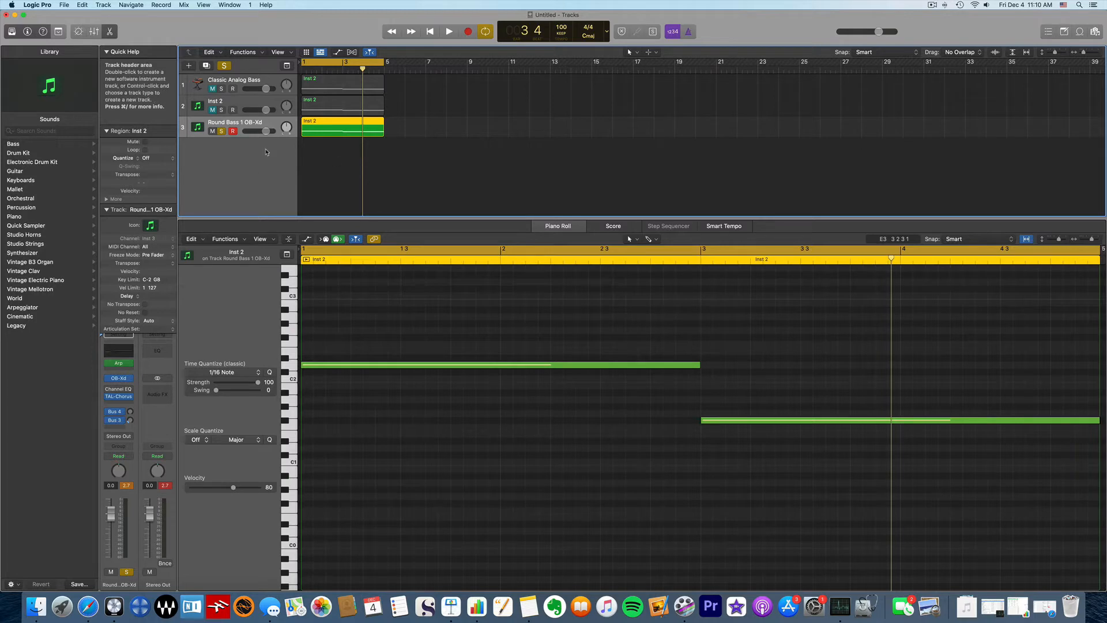
left_click(120, 378)
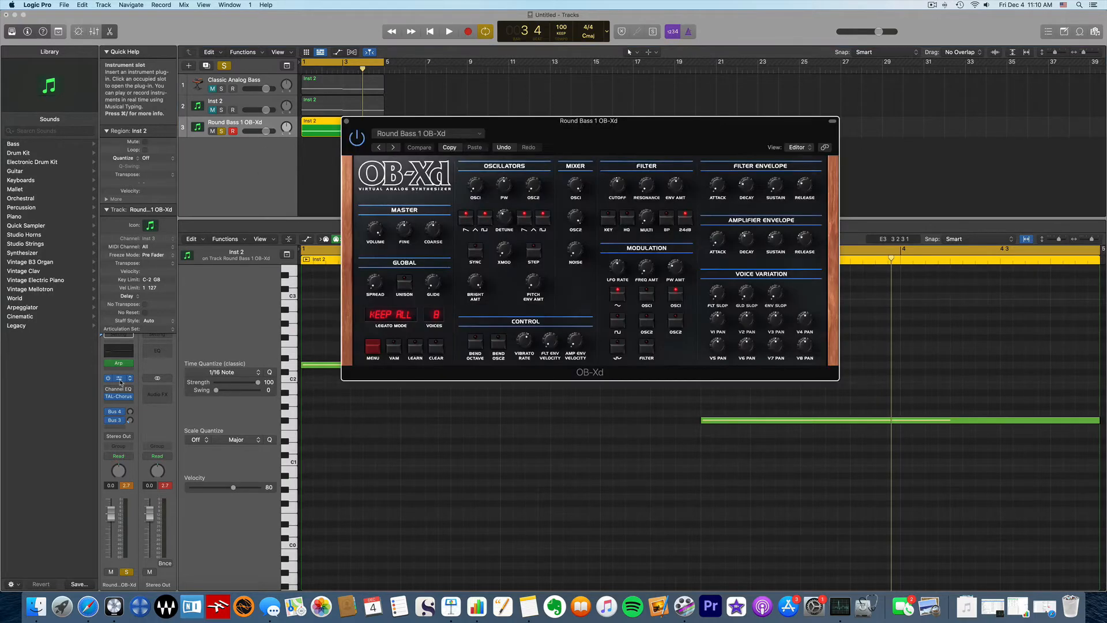
Step: Load the OB-Xd factory preset Pres85: Round Bass 1 OB-Xd
left_click_drag(652, 129, 614, 153)
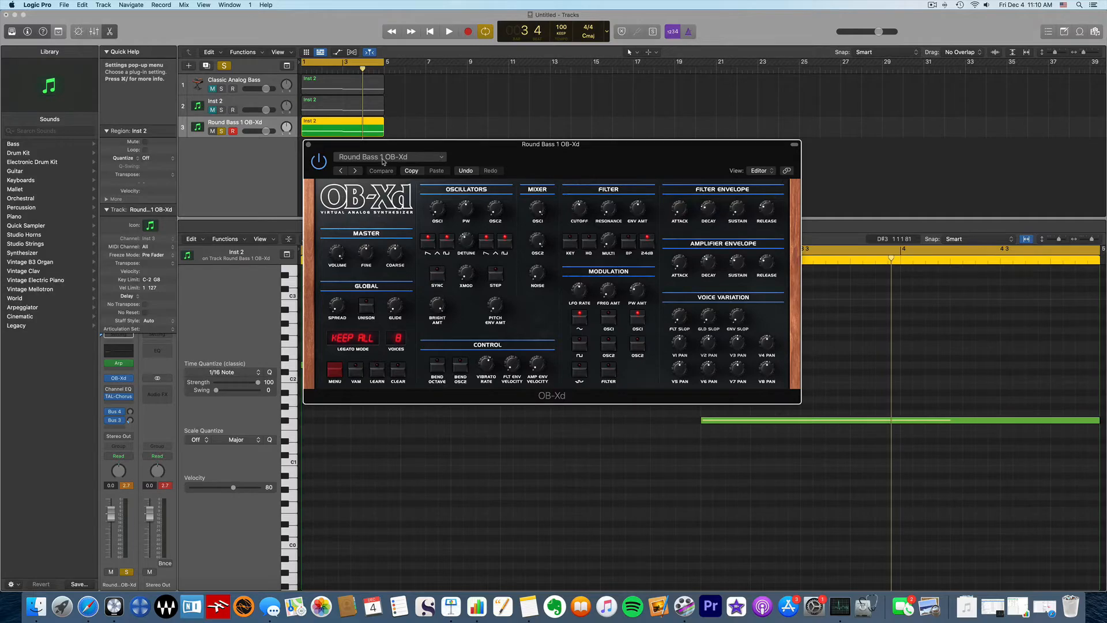
left_click(384, 159)
mouse_move(473, 325)
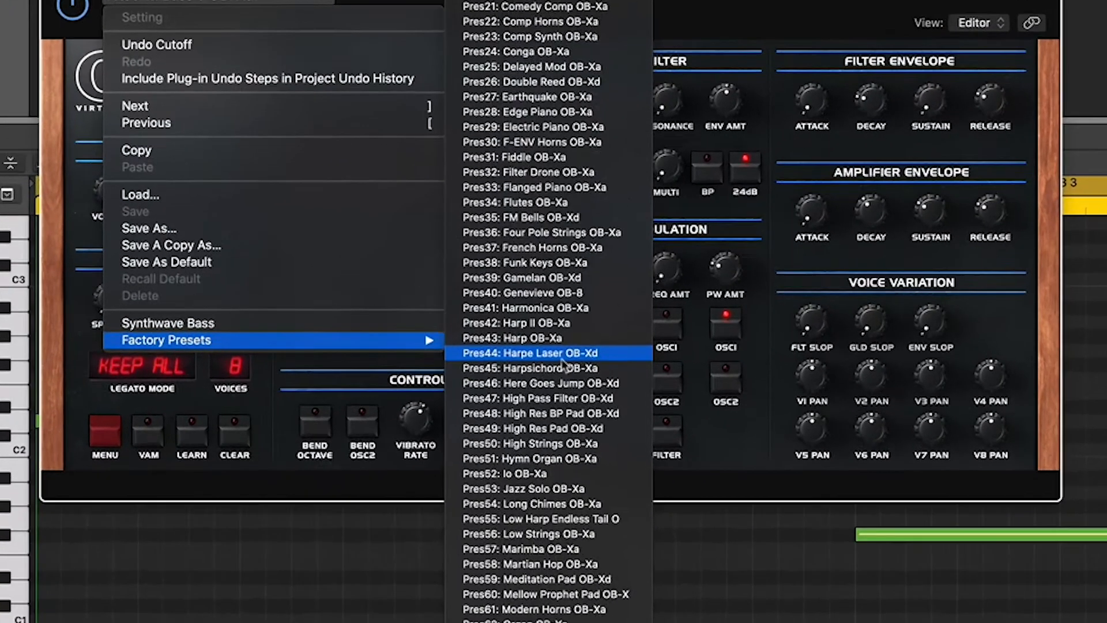
scroll(562, 364, "down", 10)
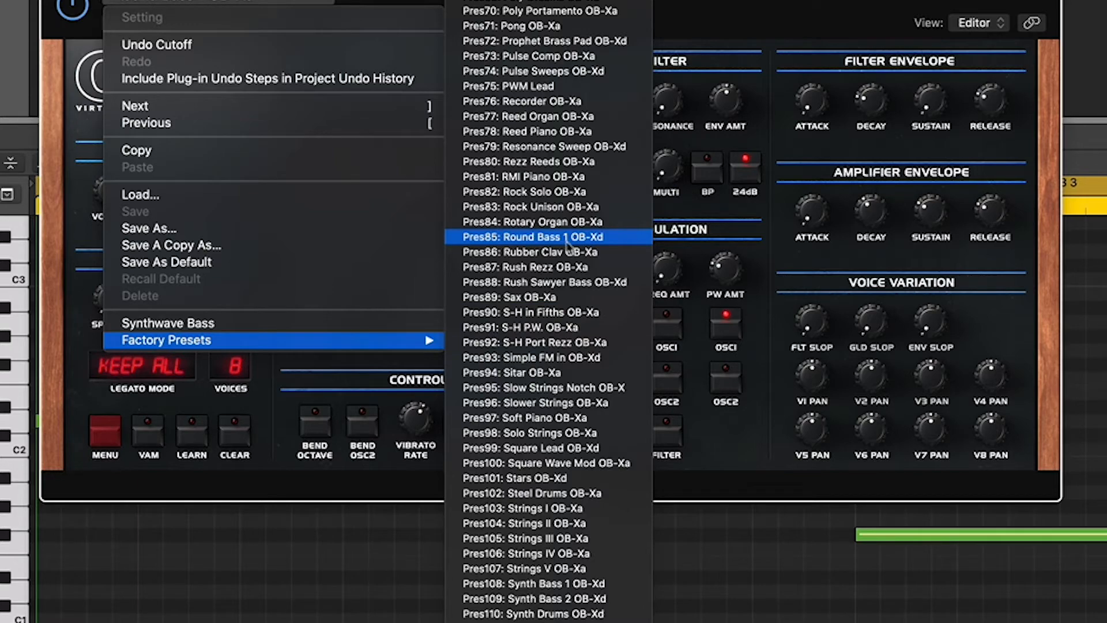
left_click(554, 237)
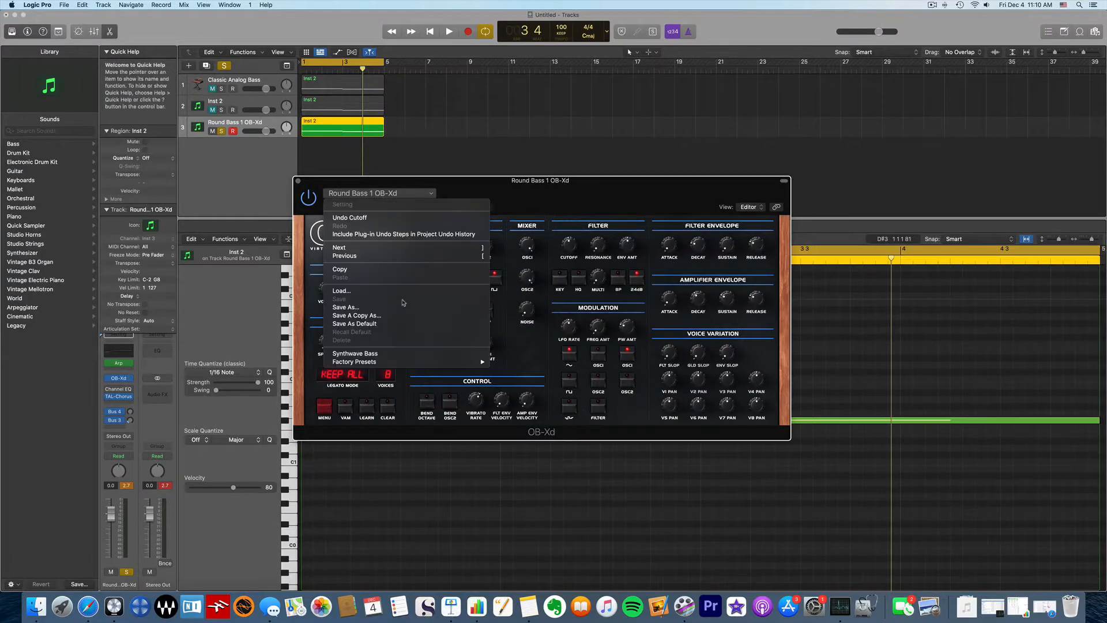
mouse_move(425, 362)
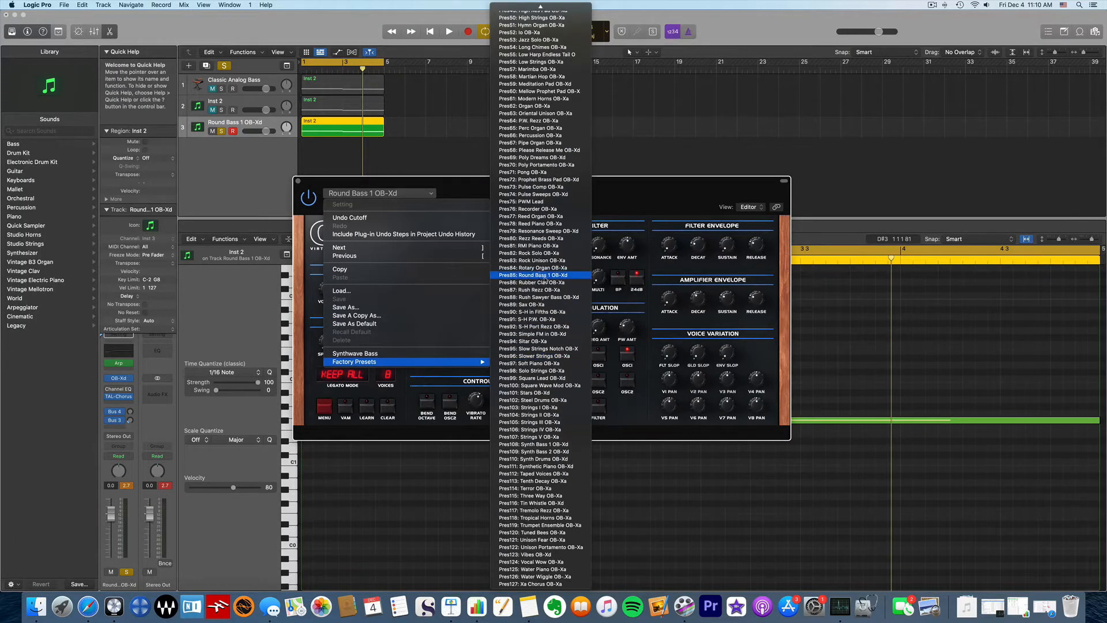
left_click(545, 276)
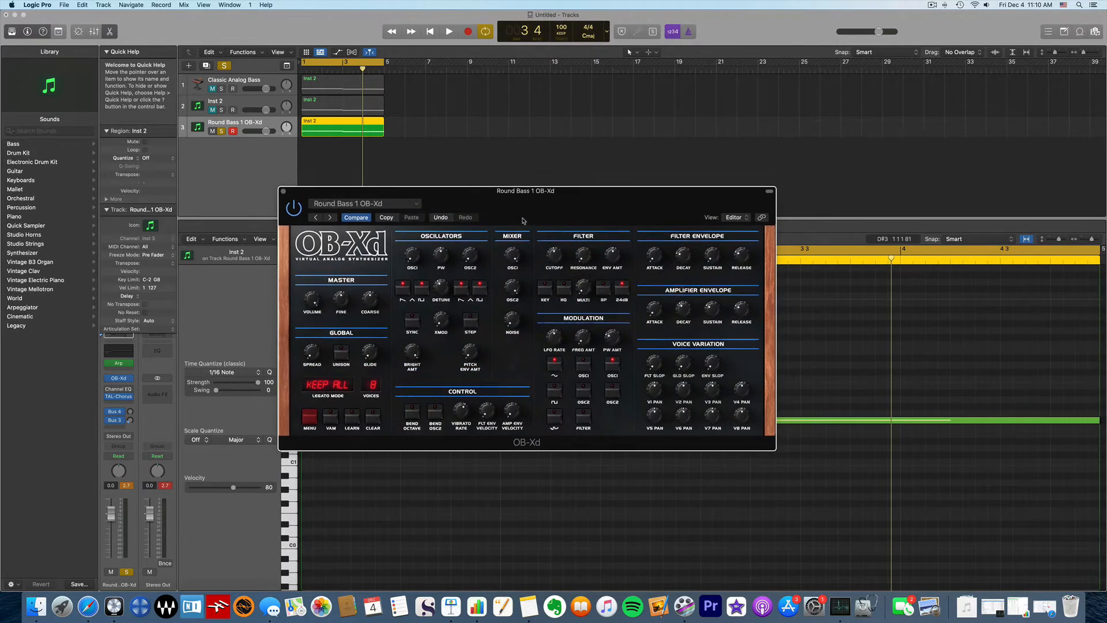
Step: Adjust the OB-Xd Filter Envelope Decay up and back down, then close the synth editor
left_click_drag(523, 221, 545, 221)
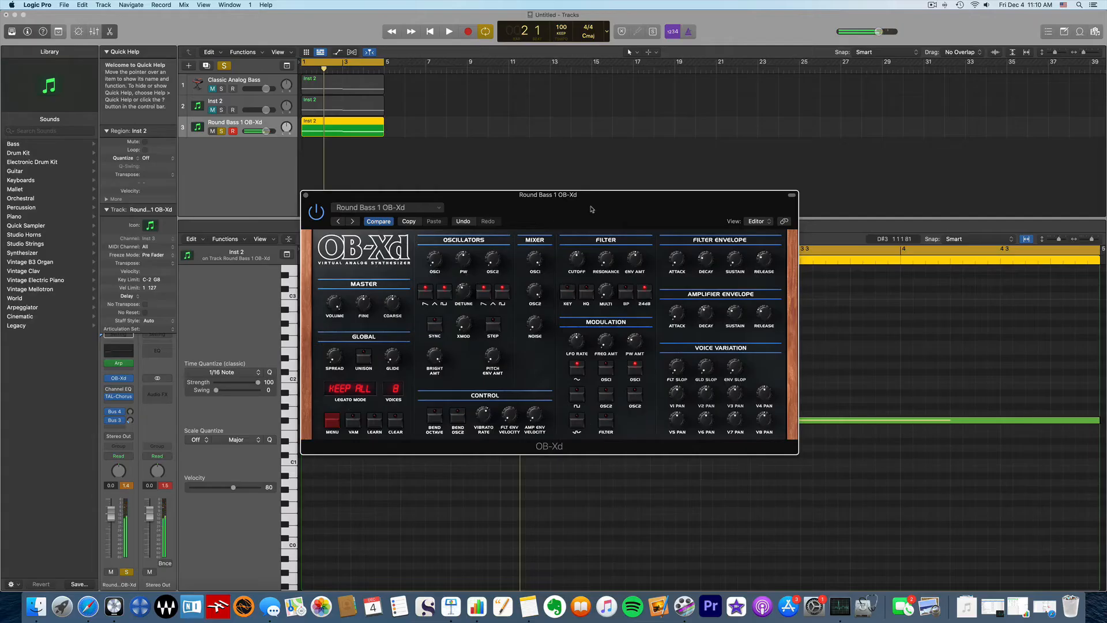
left_click_drag(592, 209, 598, 232)
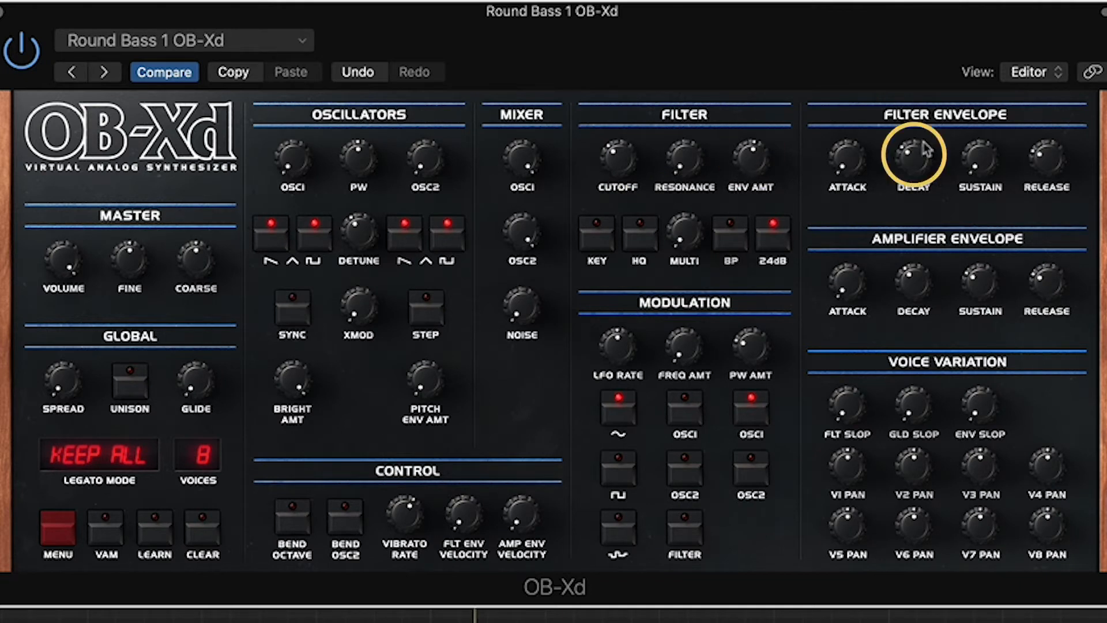
left_click_drag(918, 164, 903, 143)
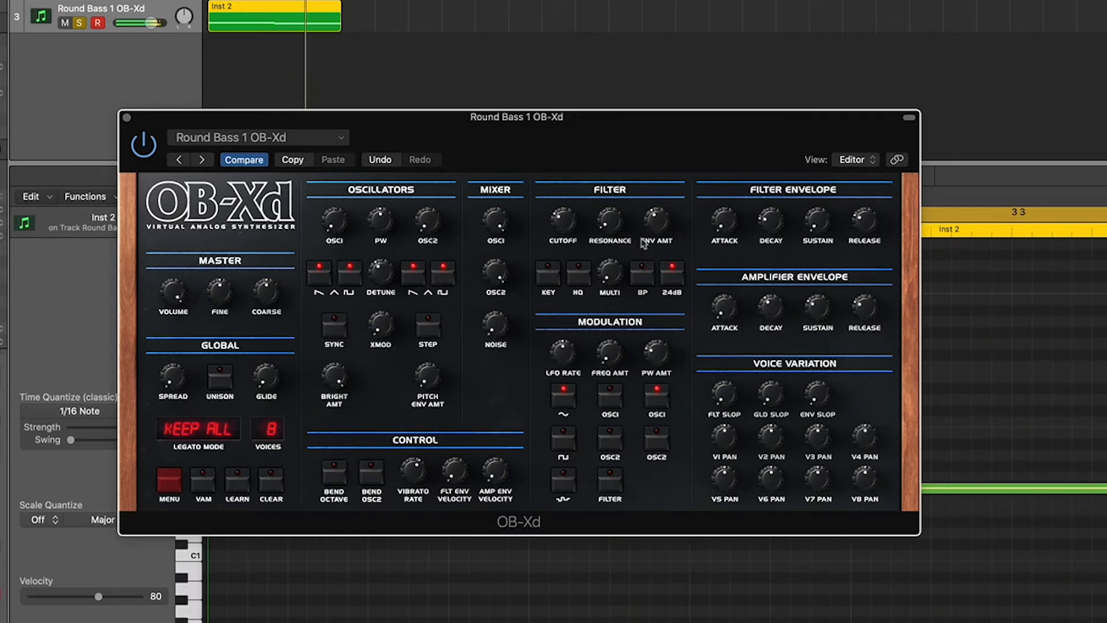
left_click_drag(770, 228, 753, 116)
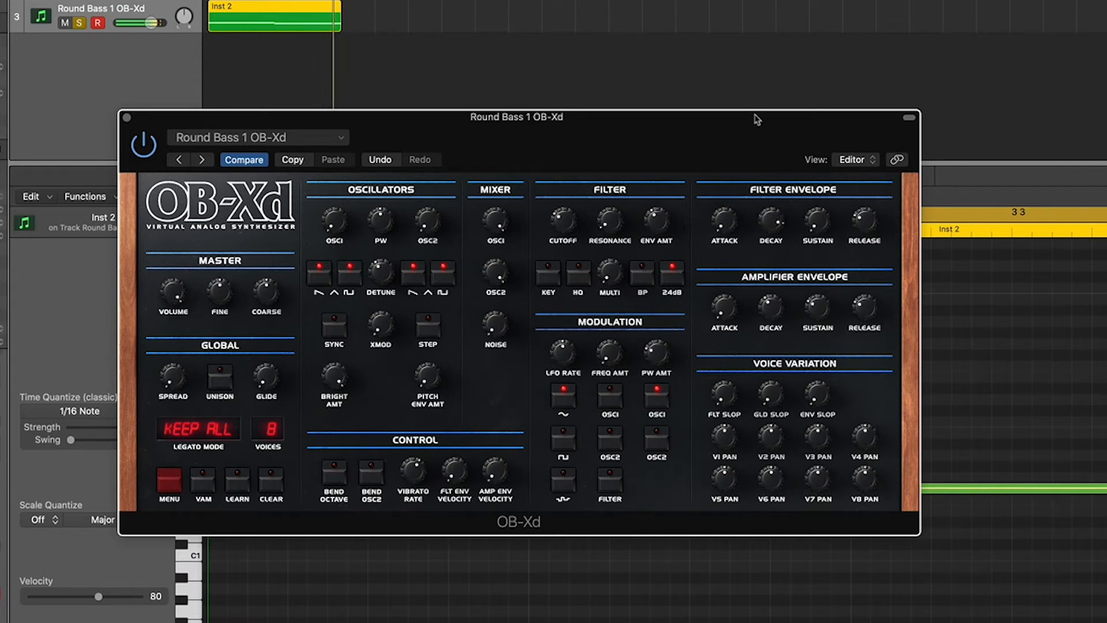
left_click_drag(743, 154, 733, 235)
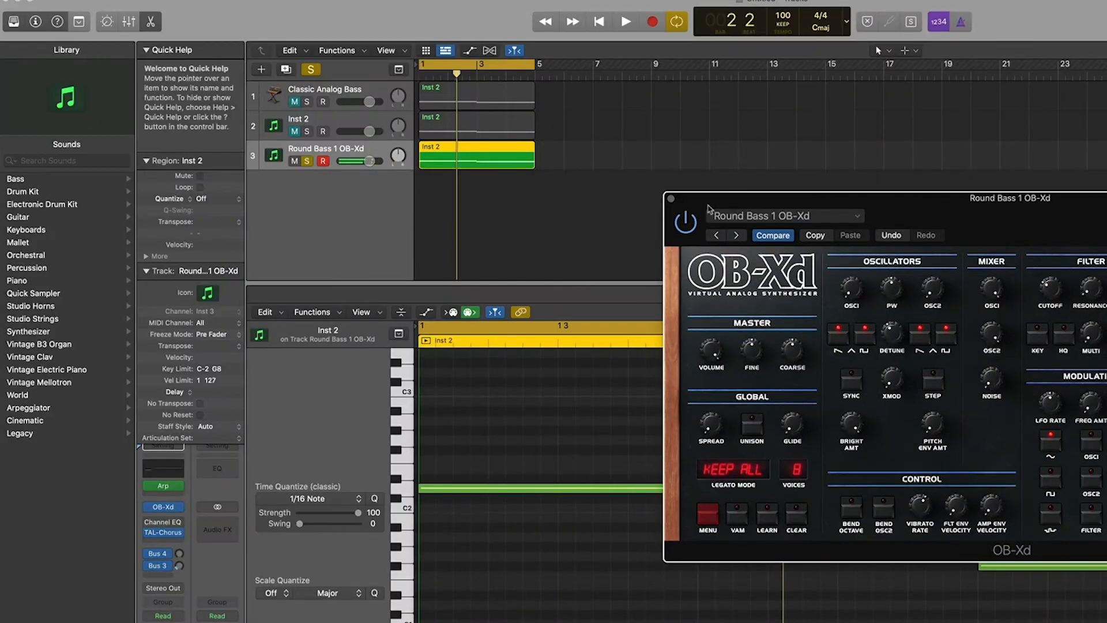
left_click(670, 199)
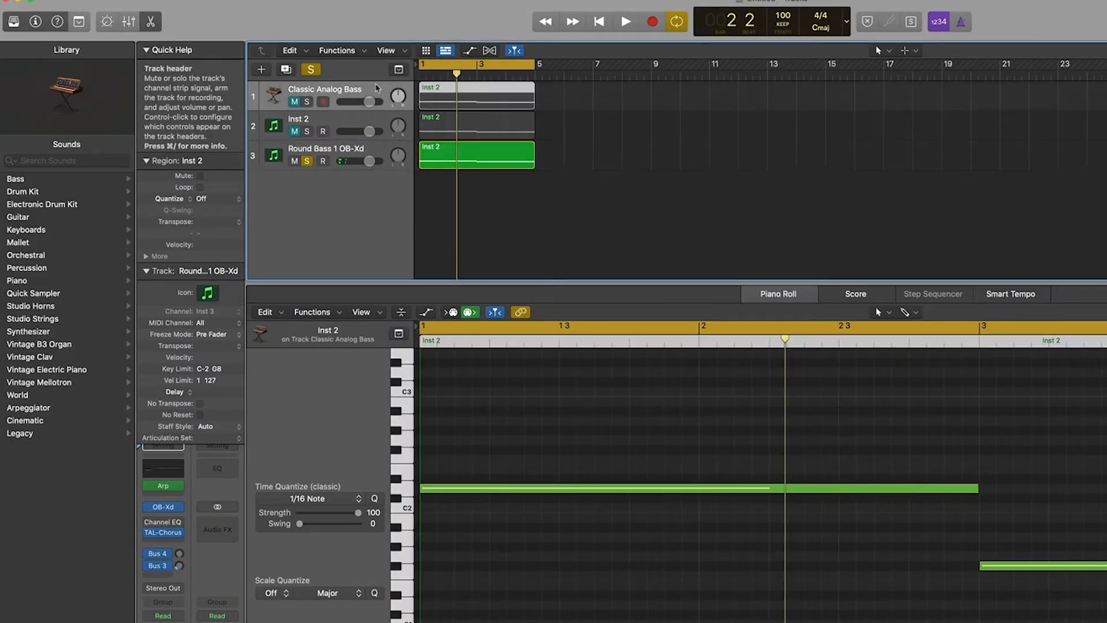
Step: Select Classic Analog Bass, and unsolo and mute the Round Bass track
left_click(377, 88)
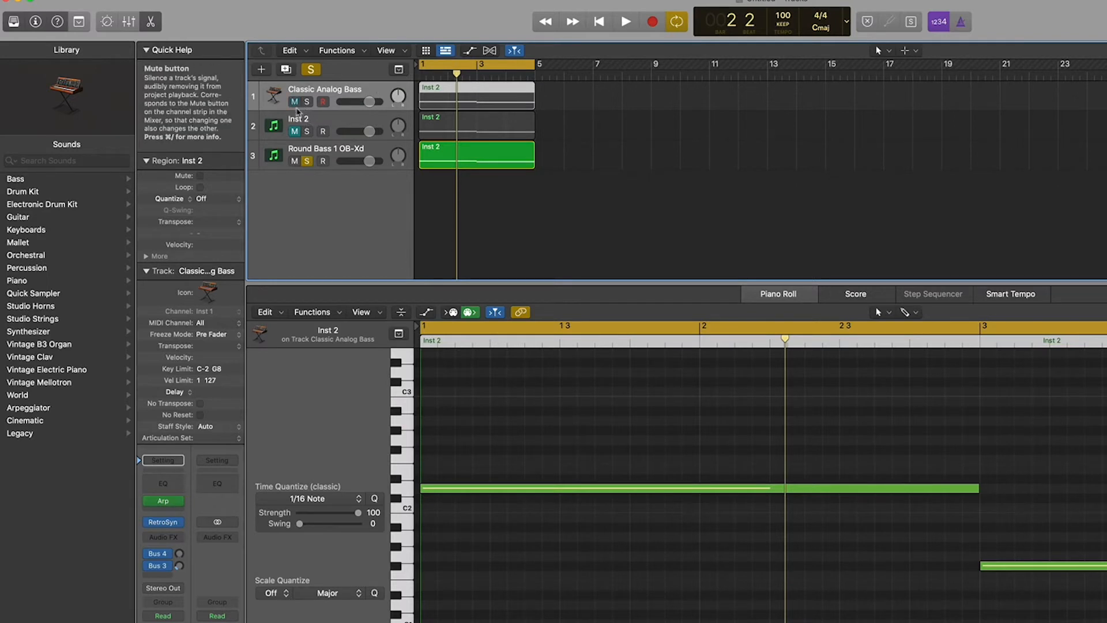
left_click(295, 161)
left_click(307, 161)
left_click(334, 93)
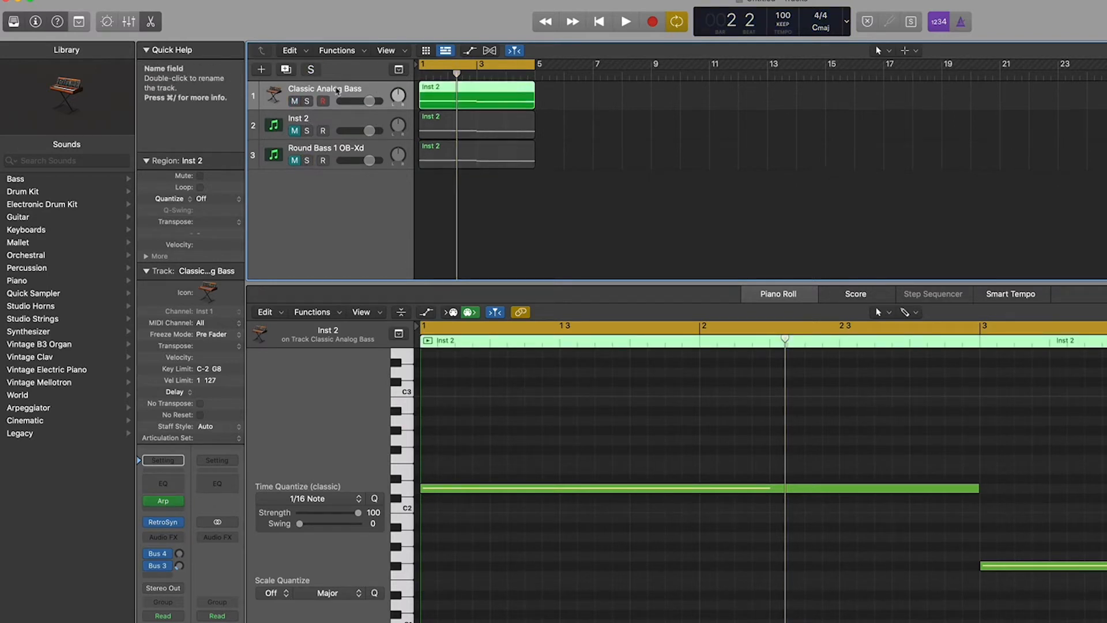
Step: In Retro Synth, reset Filter FM to 0.00 and raise cutoff and resonance, keeping Classic Analog Bass
left_click(164, 525)
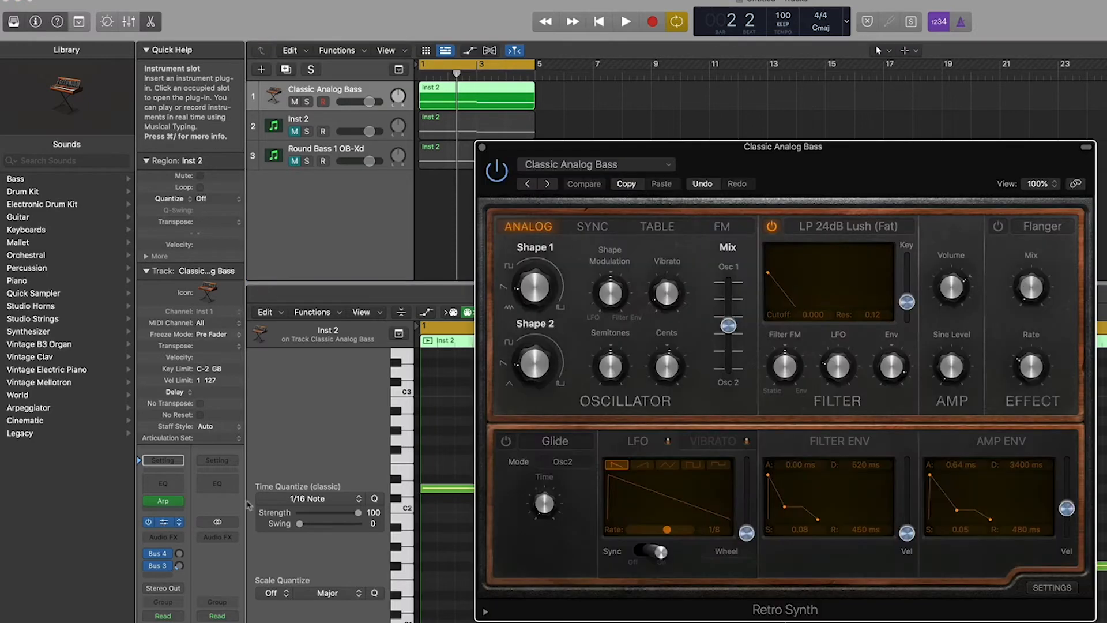
left_click_drag(807, 160, 827, 194)
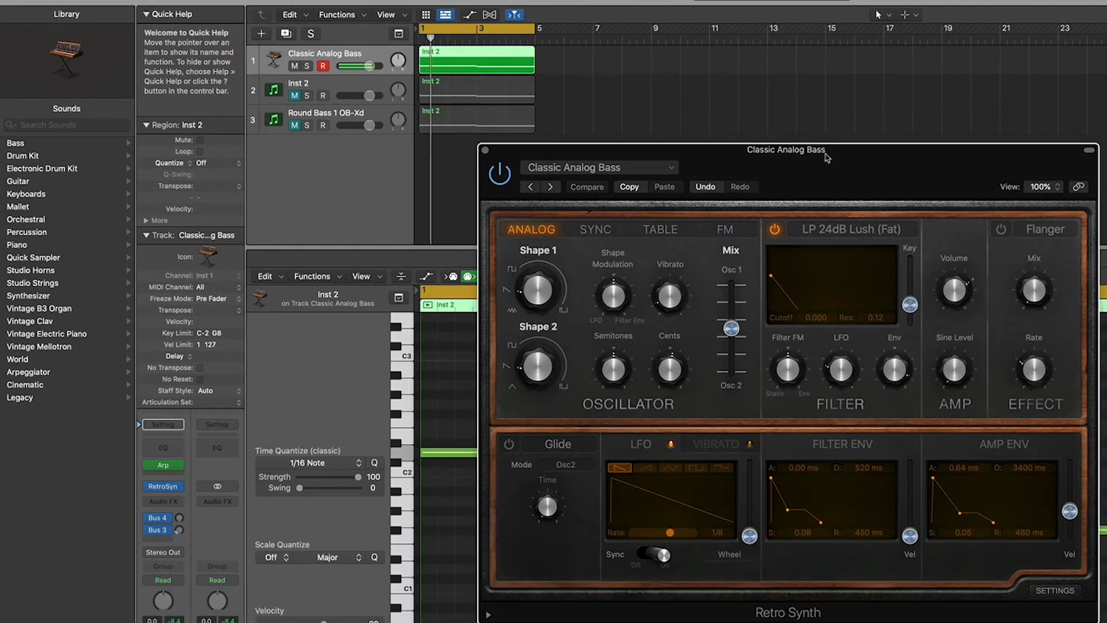
left_click(845, 370, "alt")
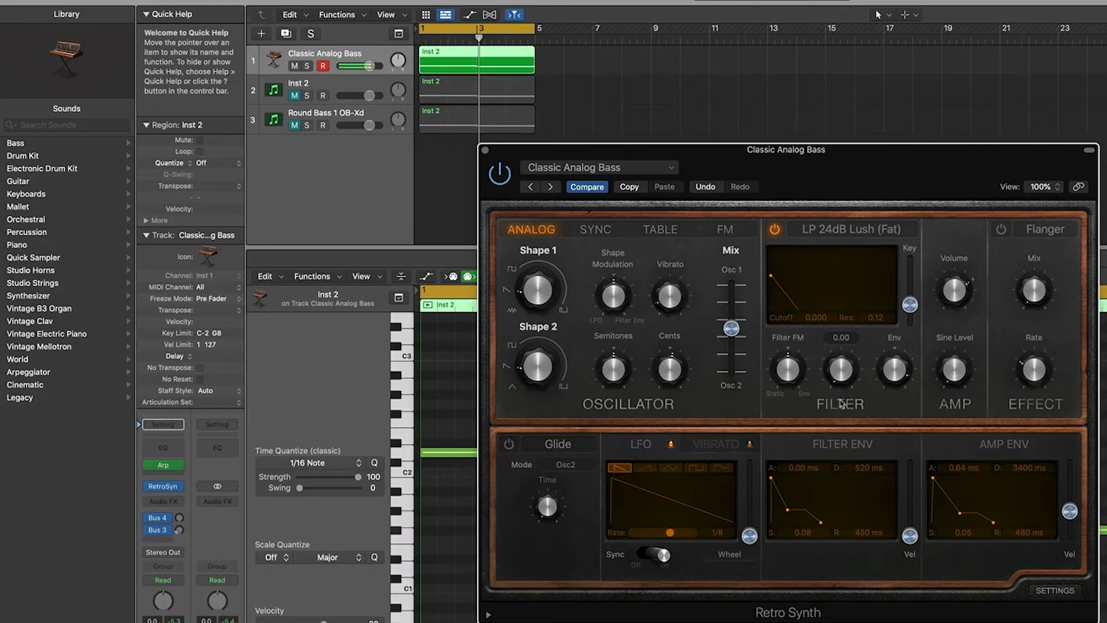
mouse_move(841, 386)
left_mouse_down()
mouse_move(840, 360)
mouse_move(834, 398)
left_mouse_up()
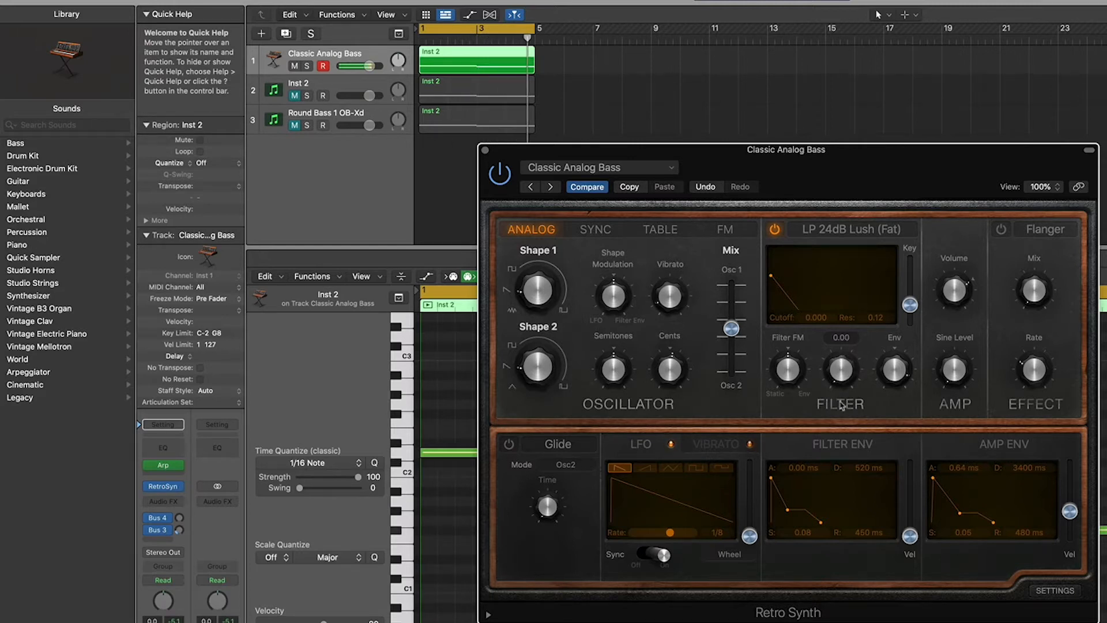
left_click_drag(772, 276, 787, 280)
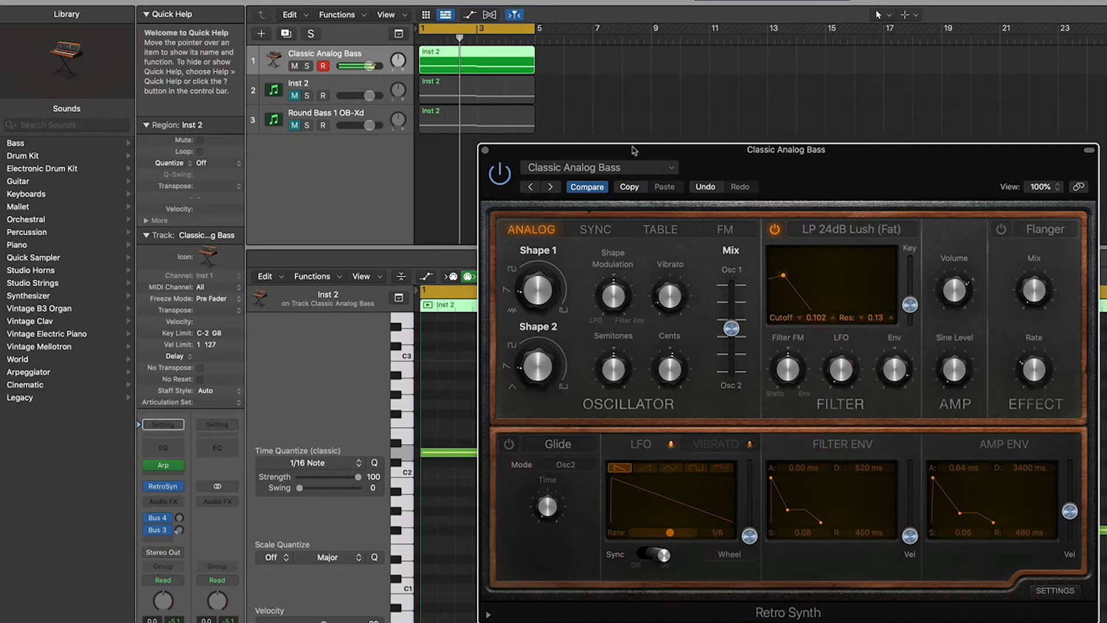
left_click(611, 168)
mouse_move(627, 426)
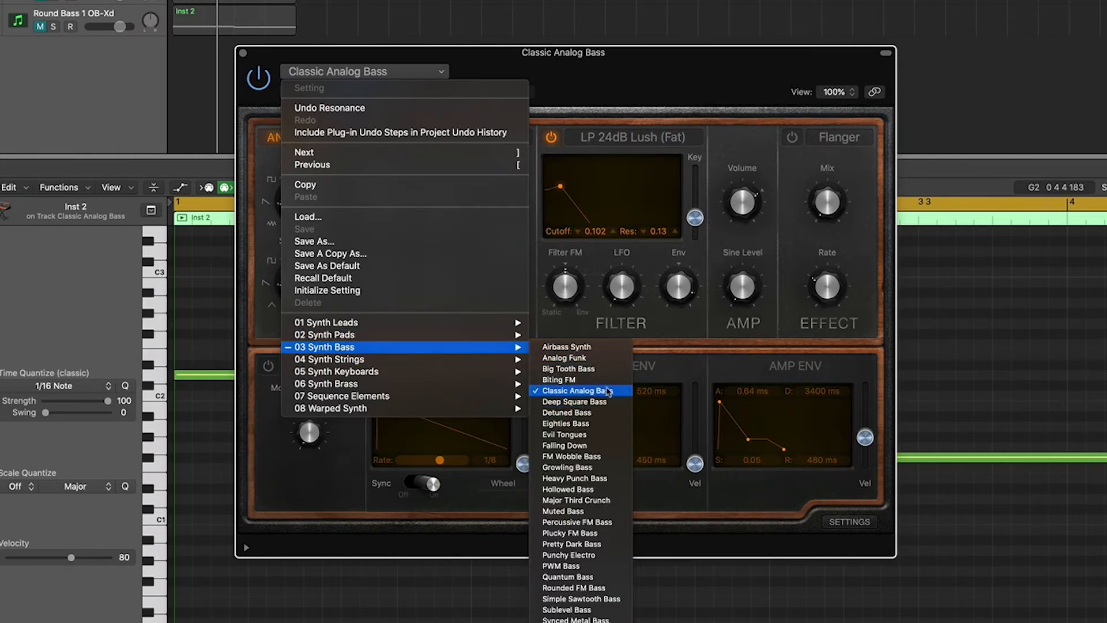
left_click(608, 391)
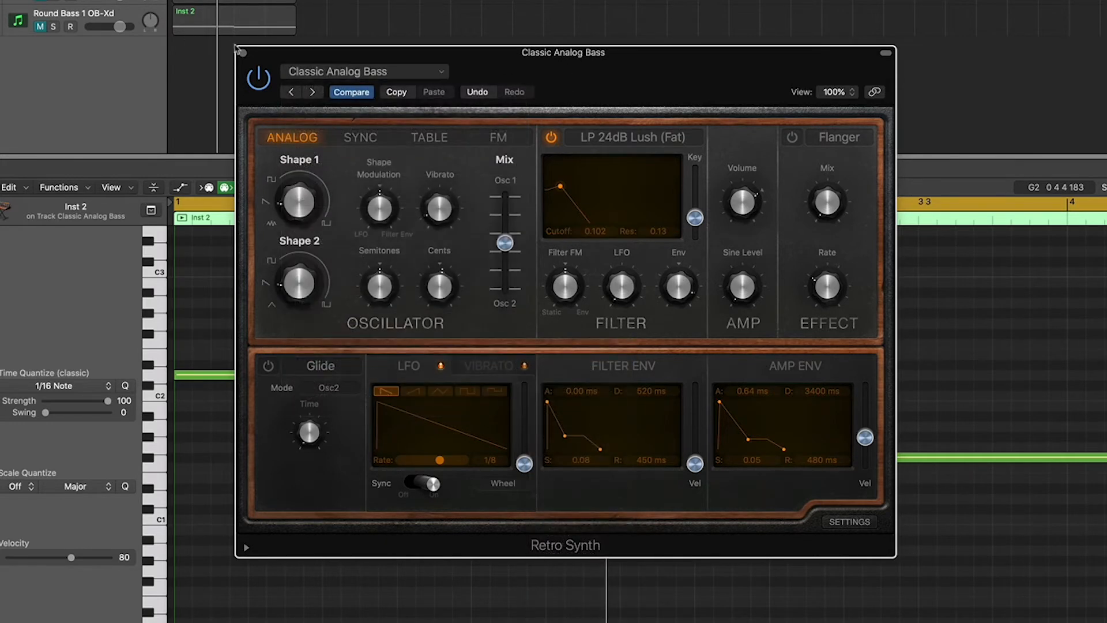
left_click(244, 54)
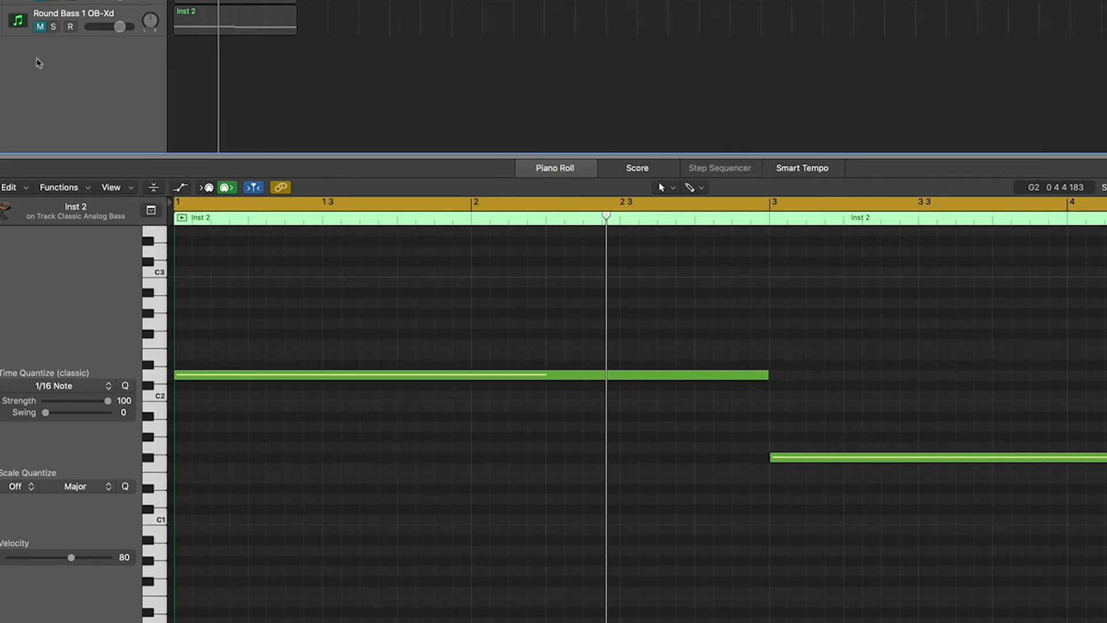
Step: Select the Inst 2 track and solo it
left_click(75, 14)
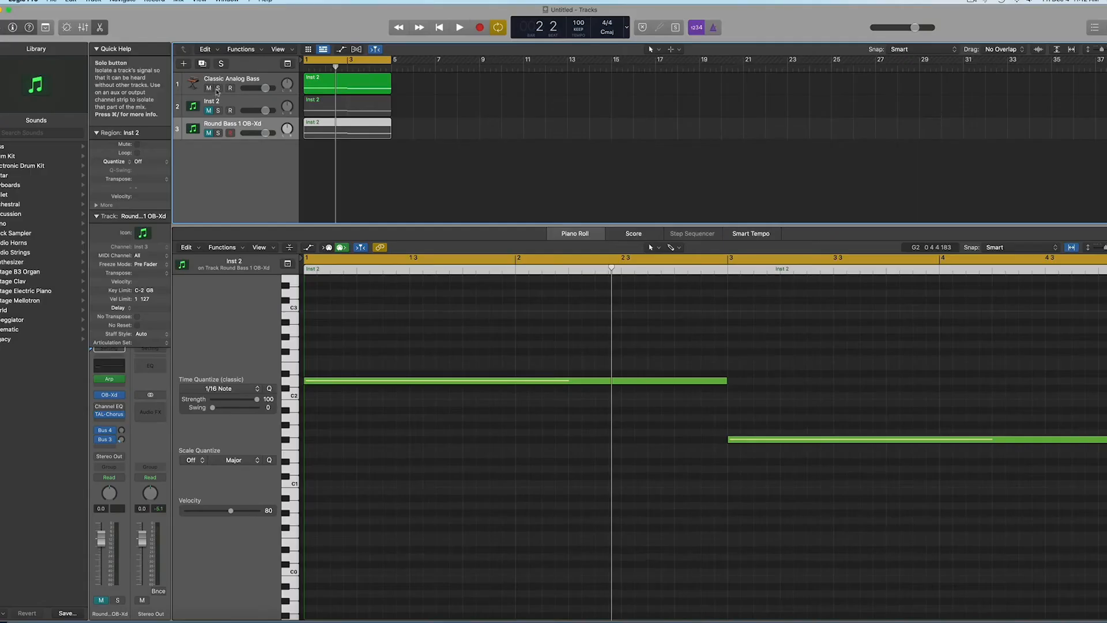
left_click(70, 1)
left_click(229, 105)
key("s")
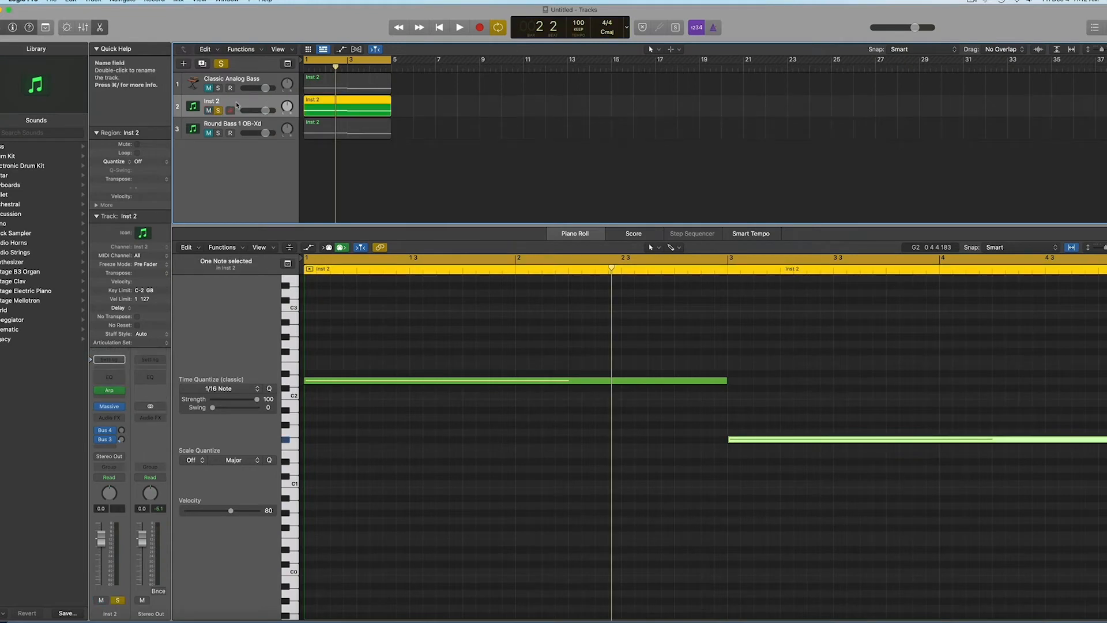
Step: Open the Massive synth on Inst 2 and play the bass line through it
left_click(111, 410)
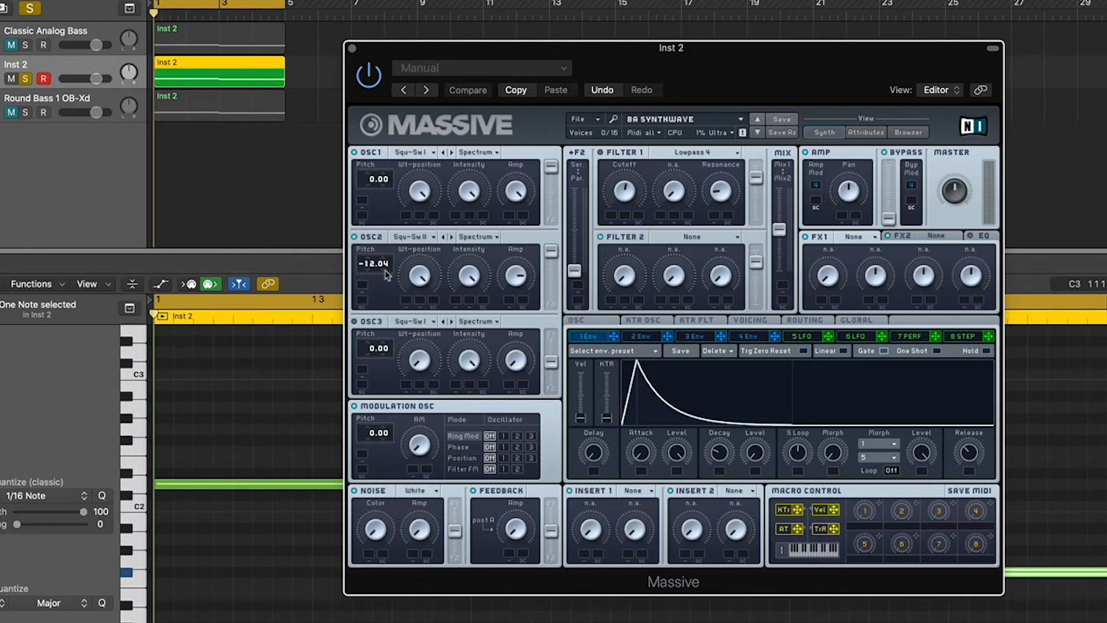
key("space")
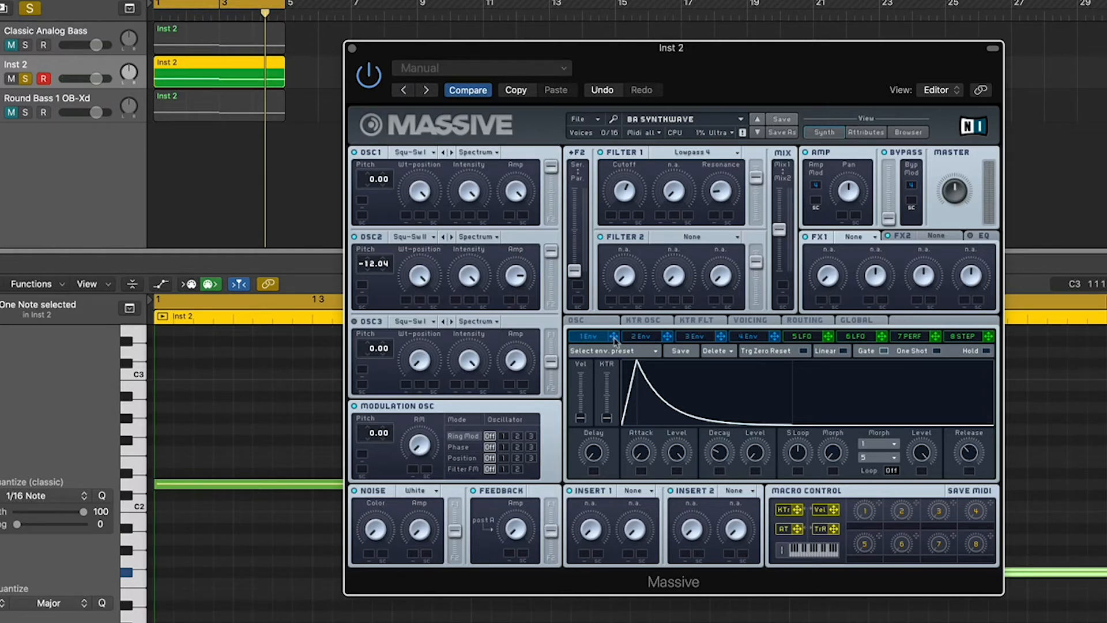
Step: Drag Massive's 1 Env handle onto the Filter 1 Cutoff modulation slot
left_click_drag(613, 336, 624, 220)
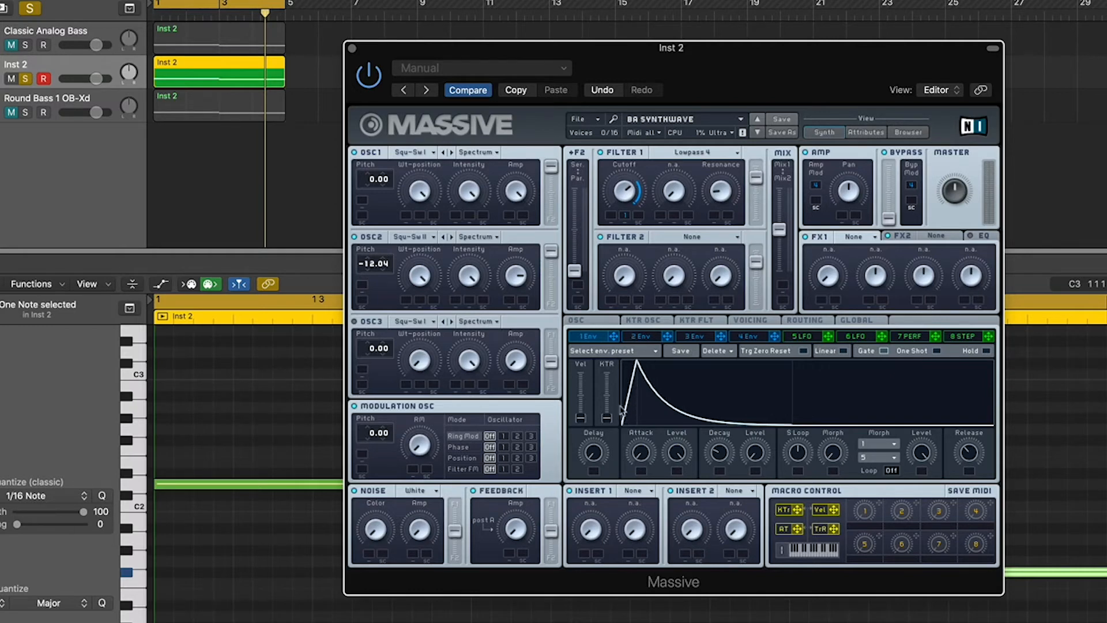
right_click(626, 211)
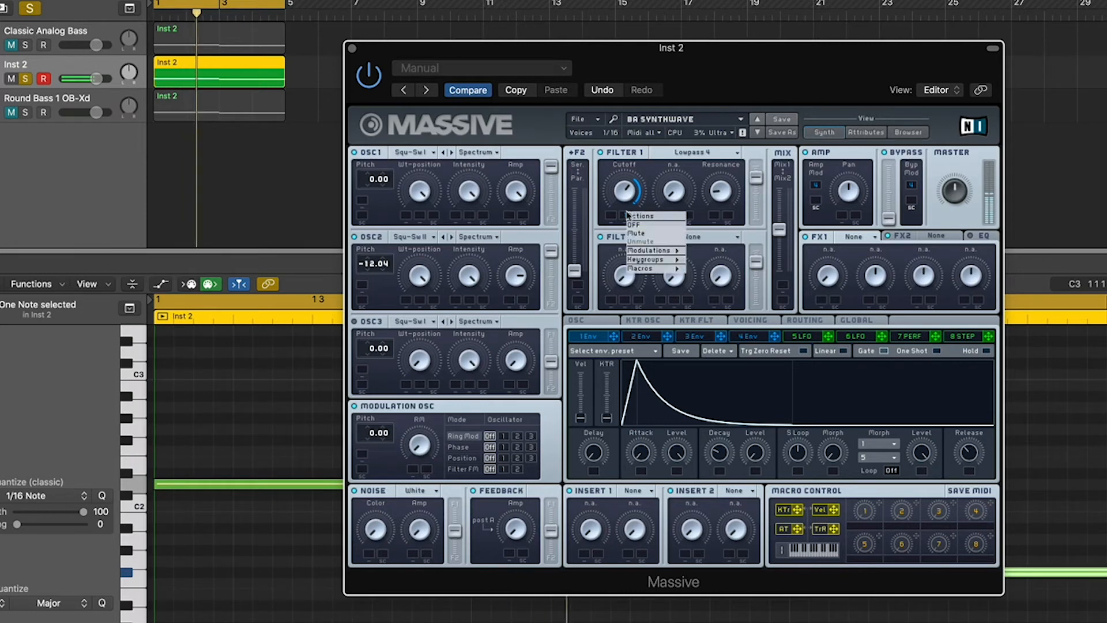
left_click(674, 234)
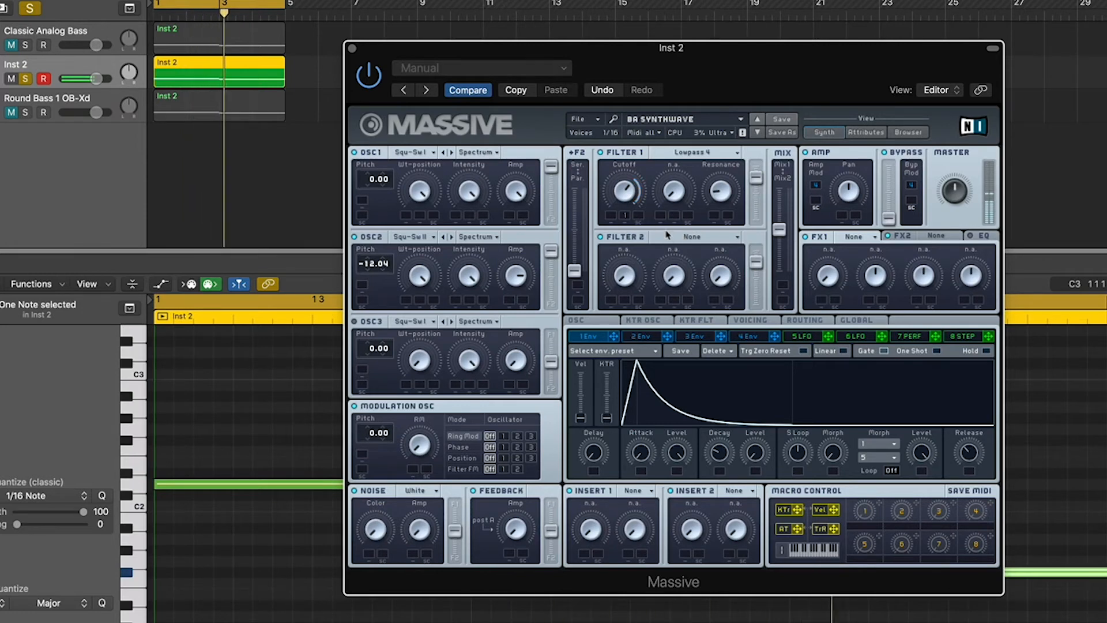
right_click(626, 219)
left_click(646, 246)
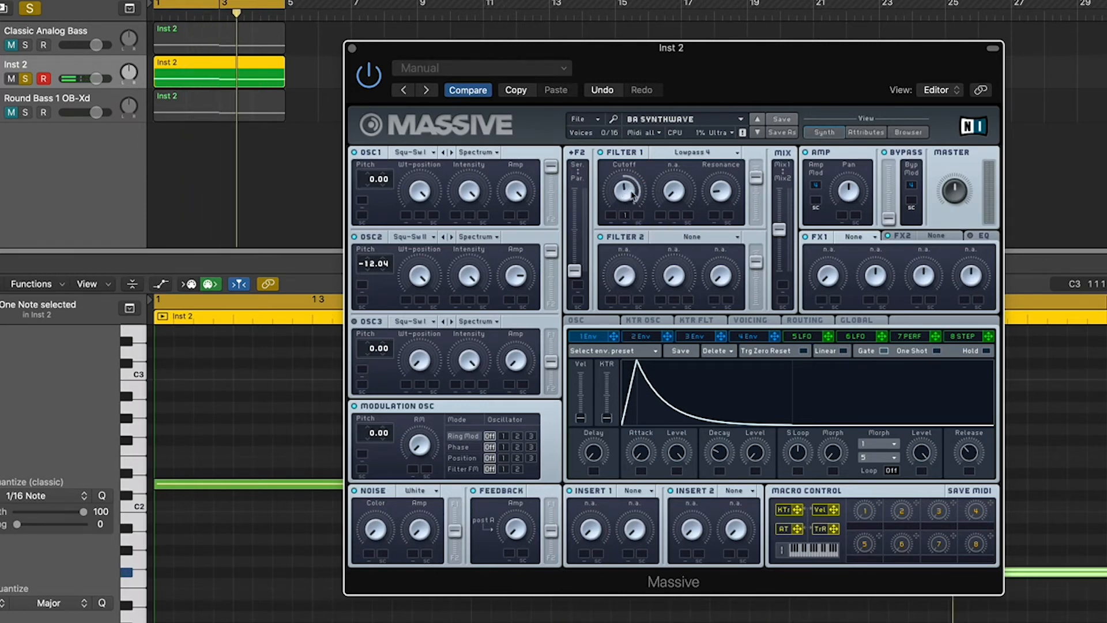
right_click(628, 213)
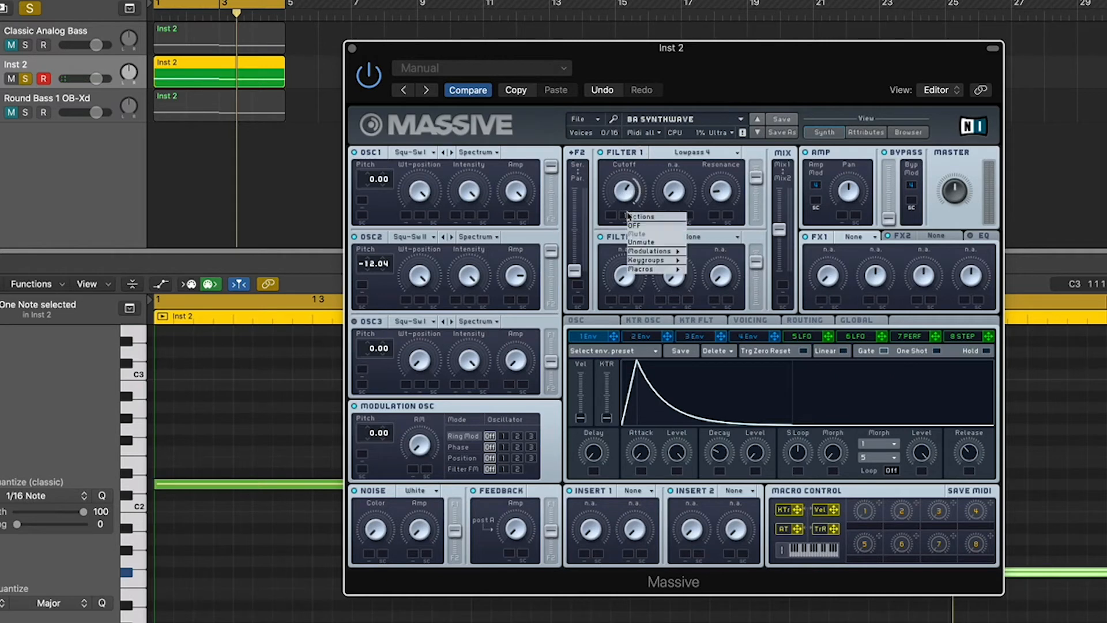
left_click(655, 243)
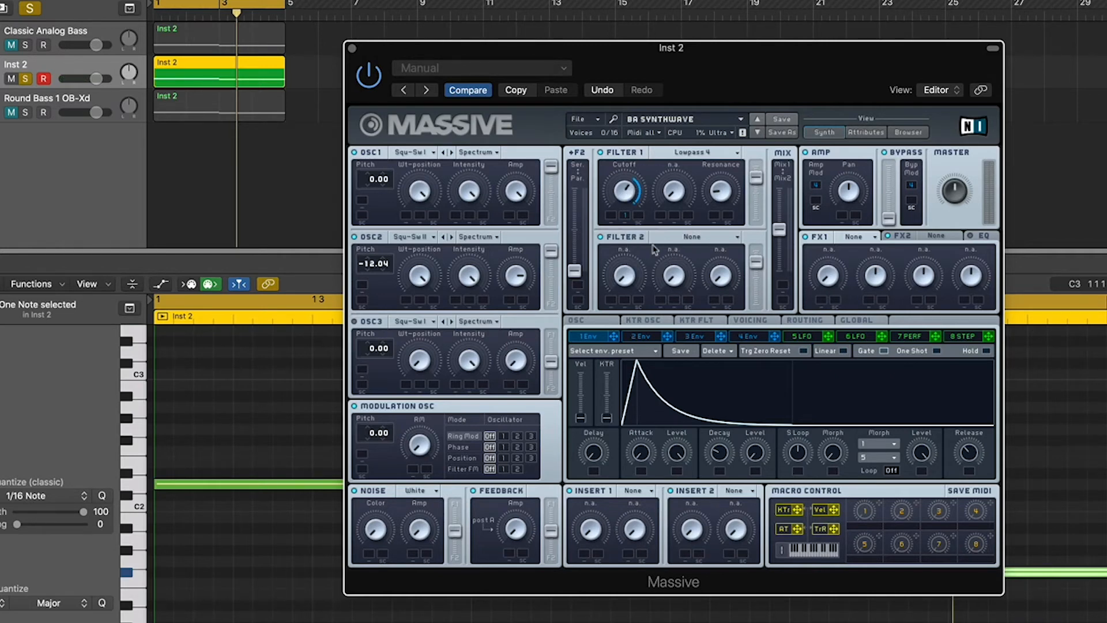
key("space")
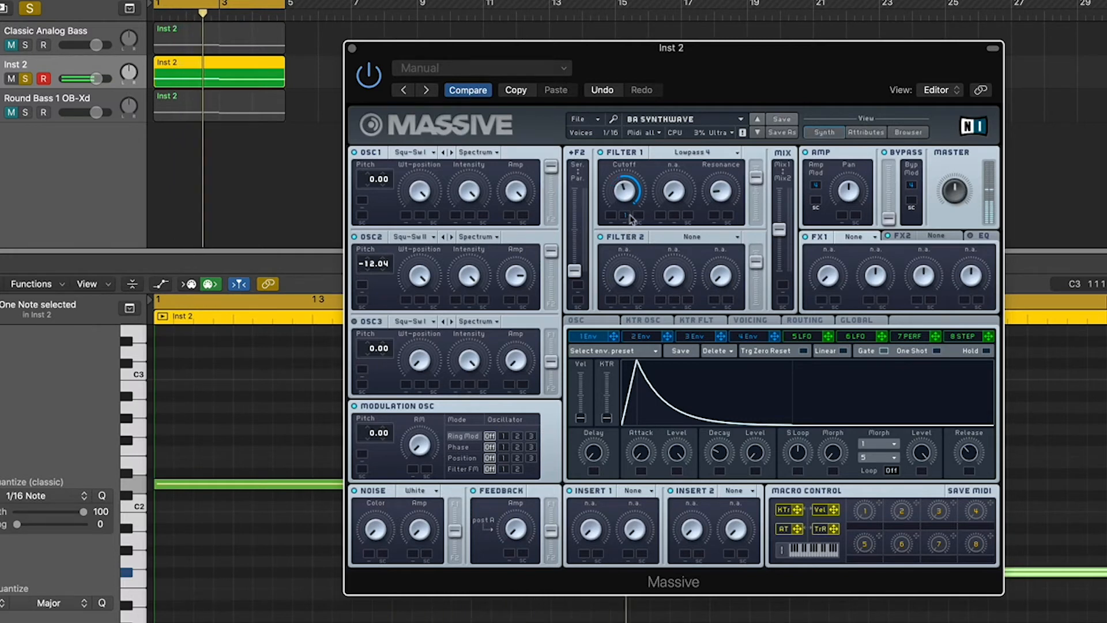
key("space")
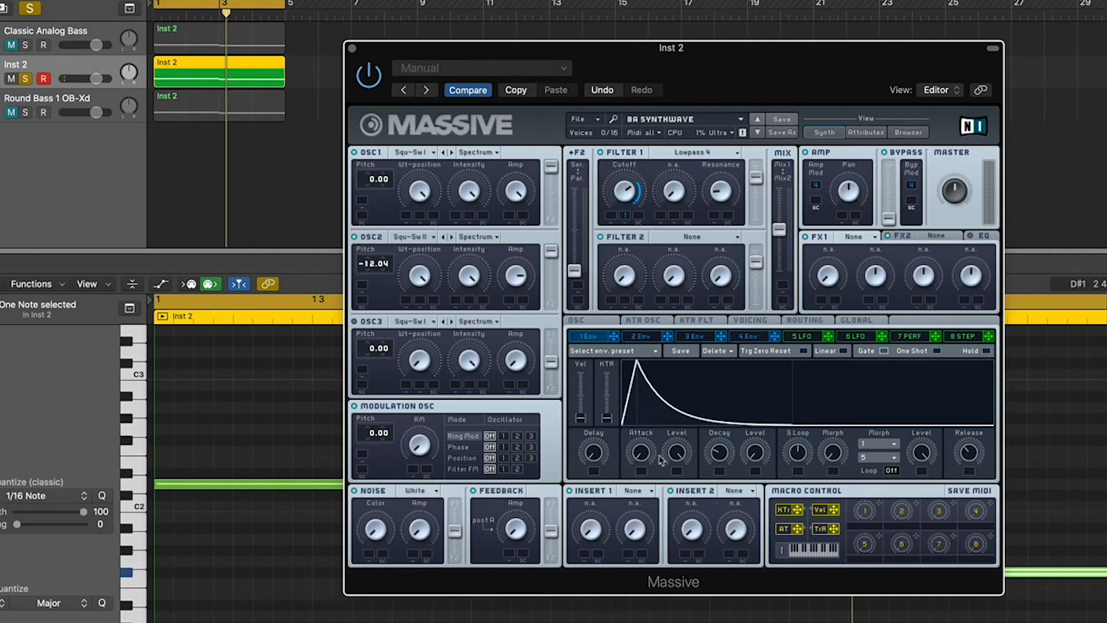
Step: Replay from bar 1, raise the 1 Env Decay knob, and reposition the Massive window
key("space")
left_click_drag(717, 459, 717, 484)
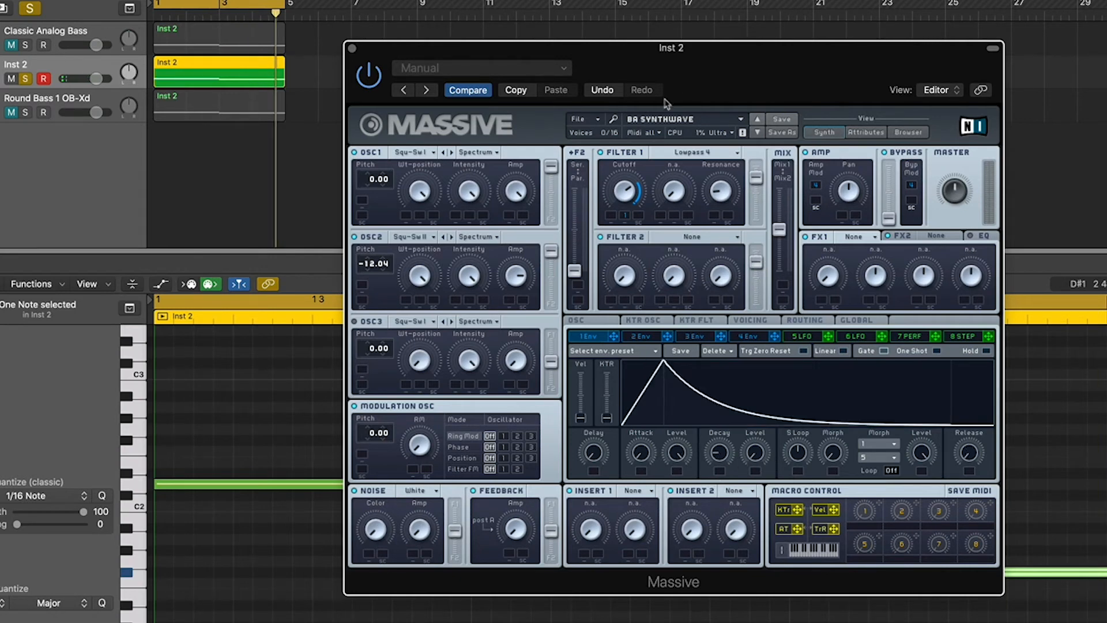
left_click_drag(764, 75, 673, 104)
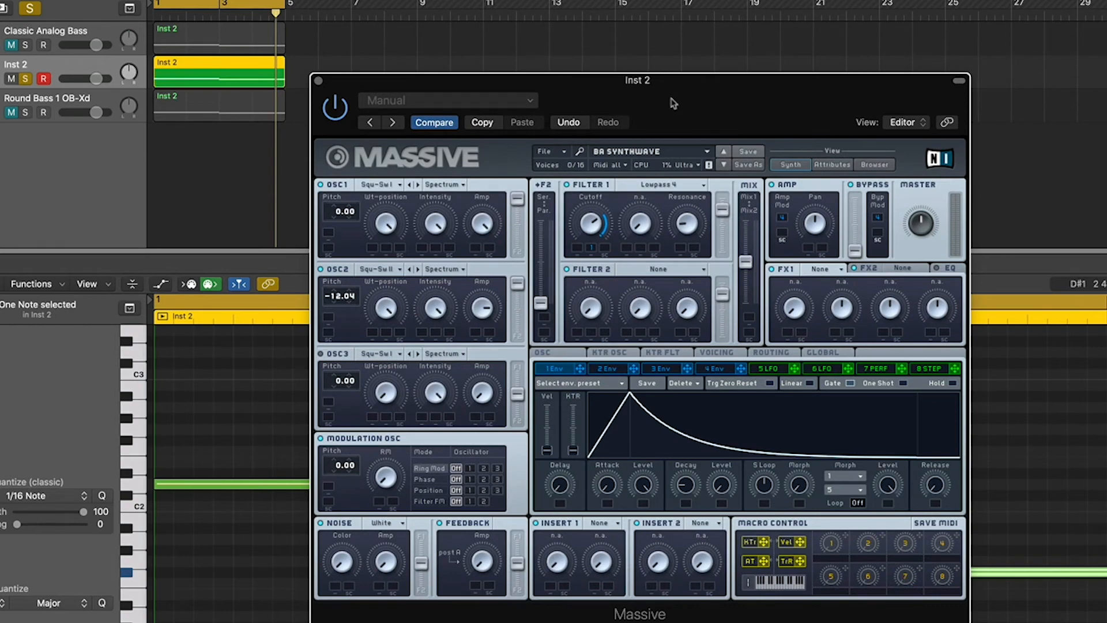
left_click_drag(685, 97, 599, 96)
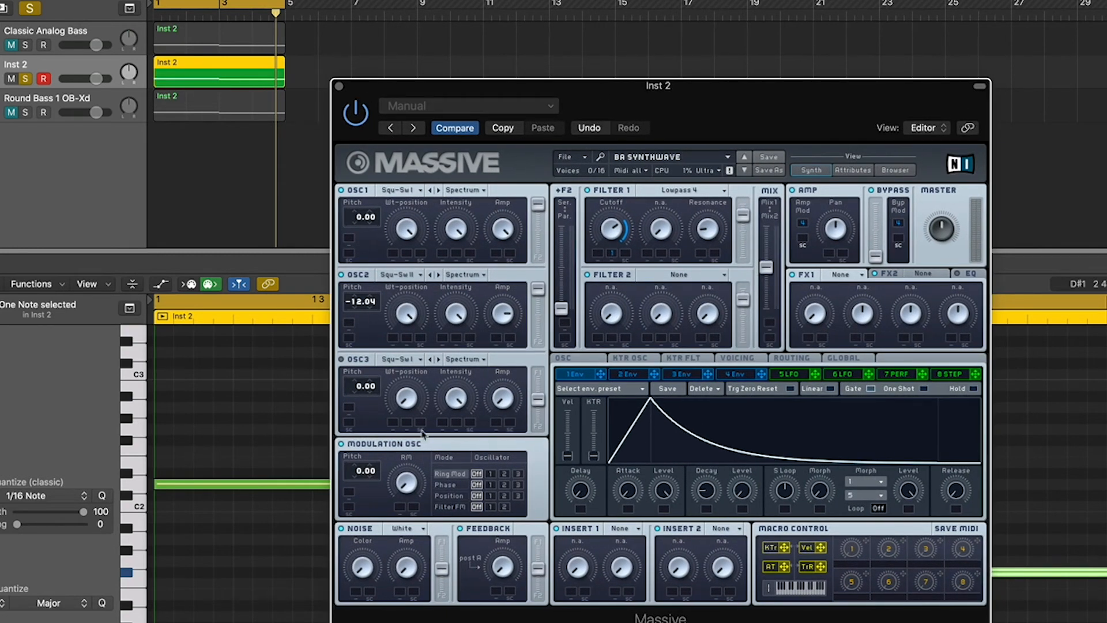
Step: Close Massive, mute Inst 2, solo and play Round Bass 1 OB-Xd, and open its TAL-Chorus
left_click(339, 86)
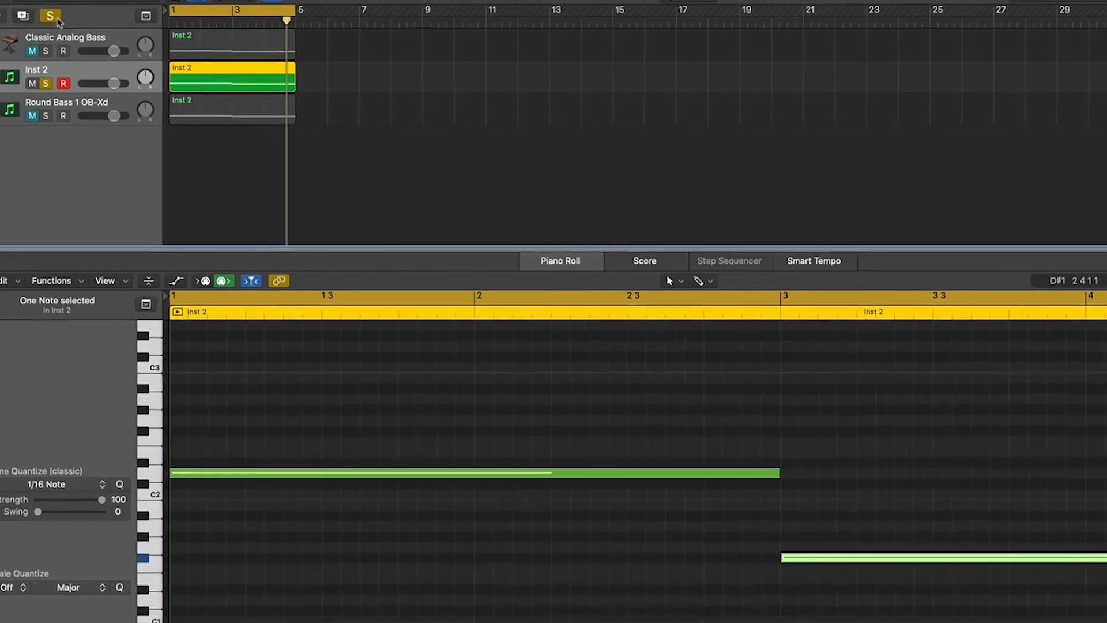
left_click(78, 163)
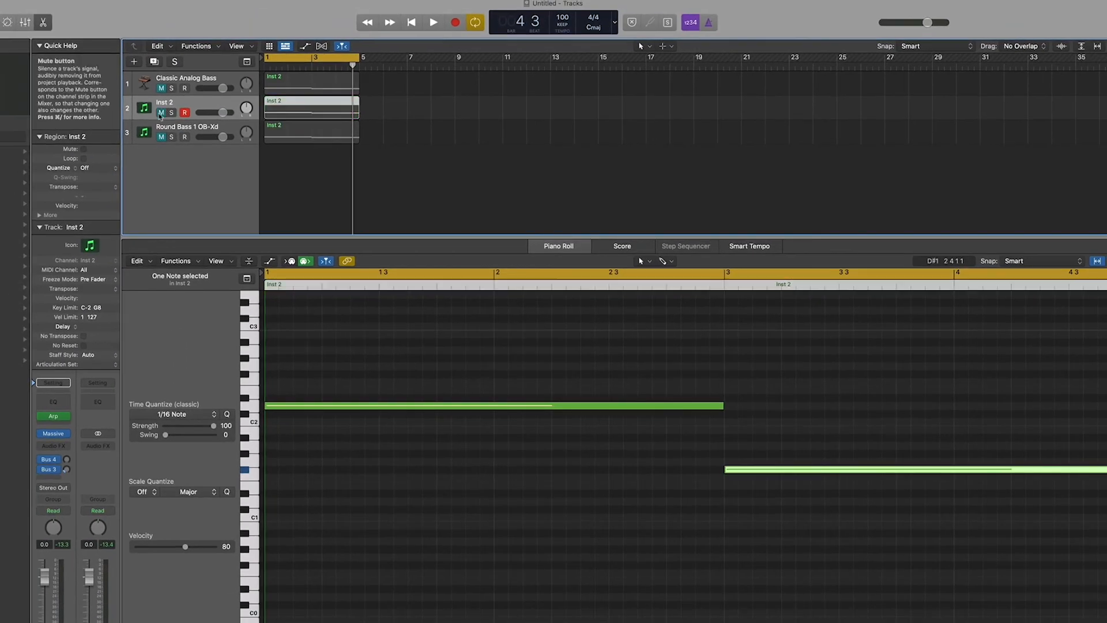
left_click(171, 136)
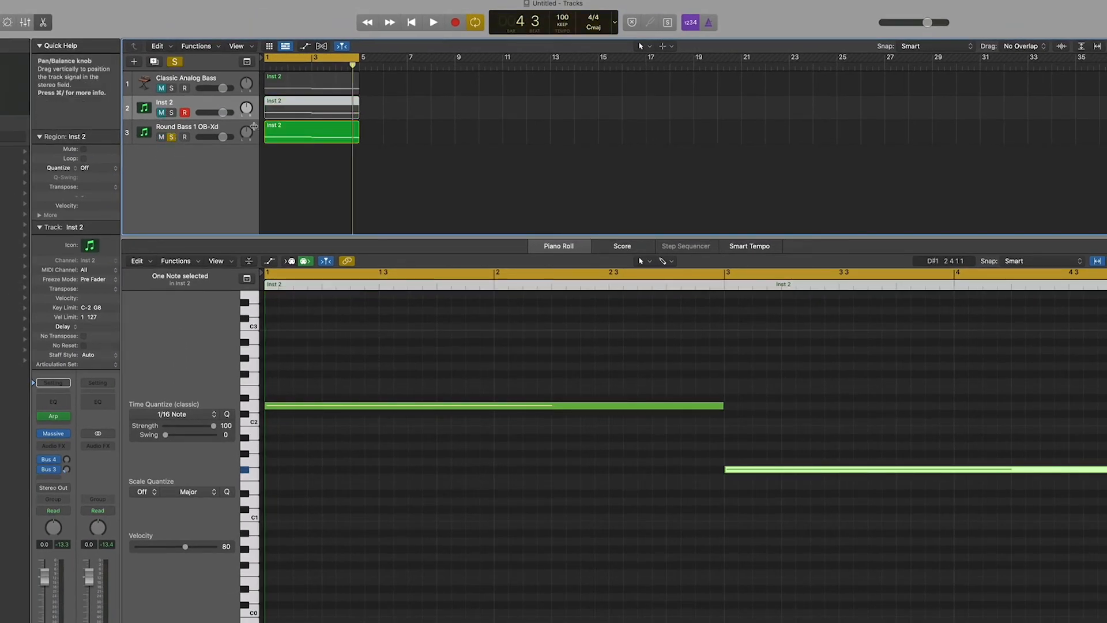
left_click(232, 127)
key("space")
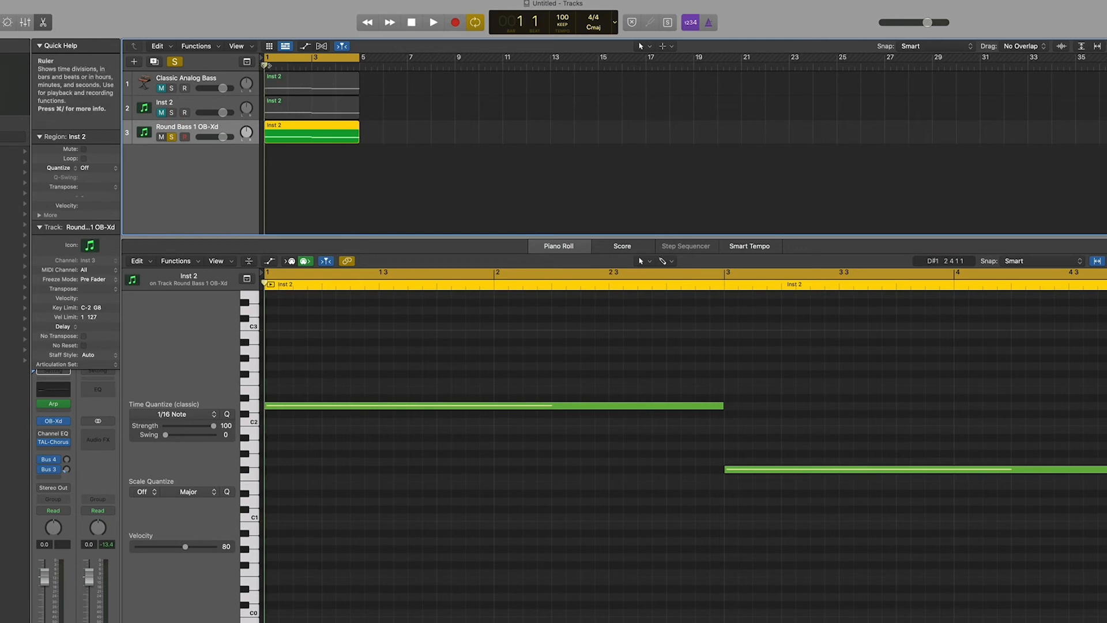
left_click(55, 443)
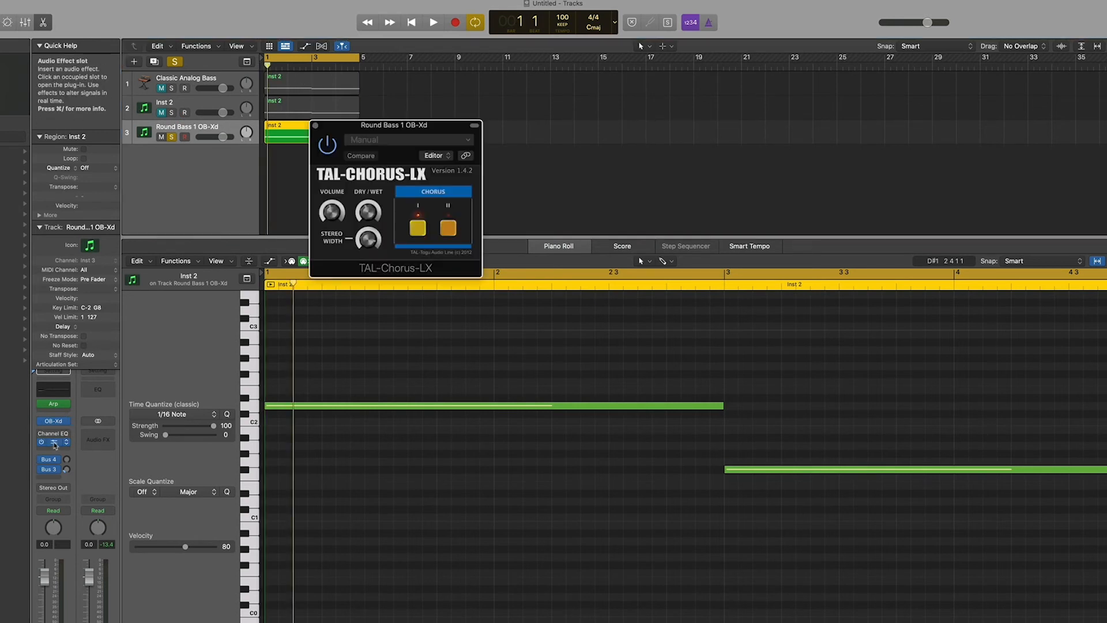
left_click_drag(379, 124, 572, 84)
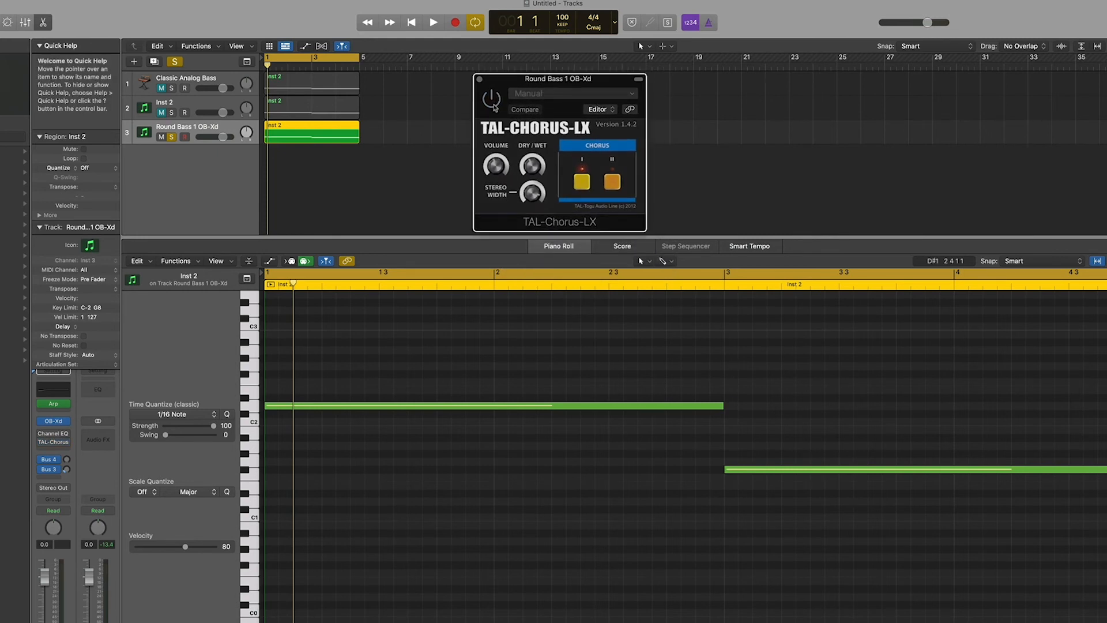
left_click(494, 108)
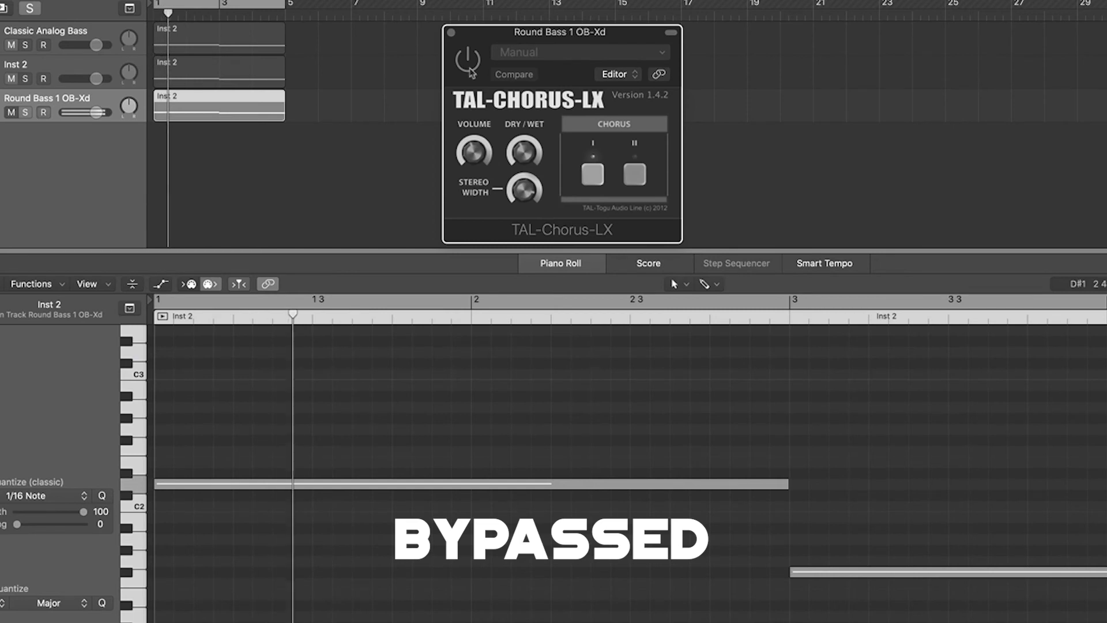
left_click(470, 70)
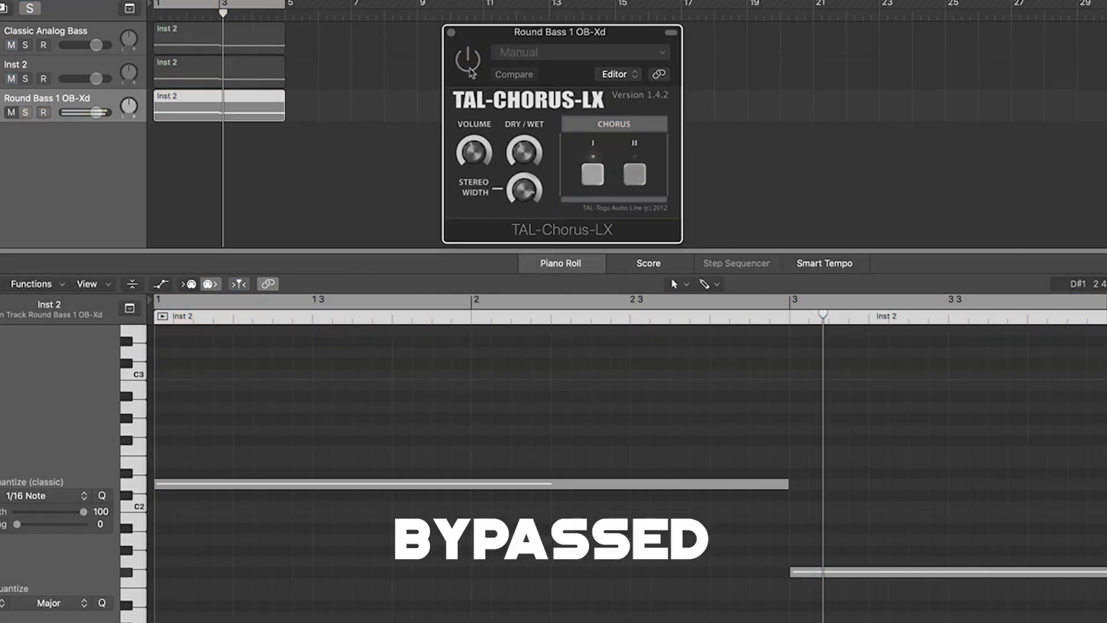
left_click(471, 69)
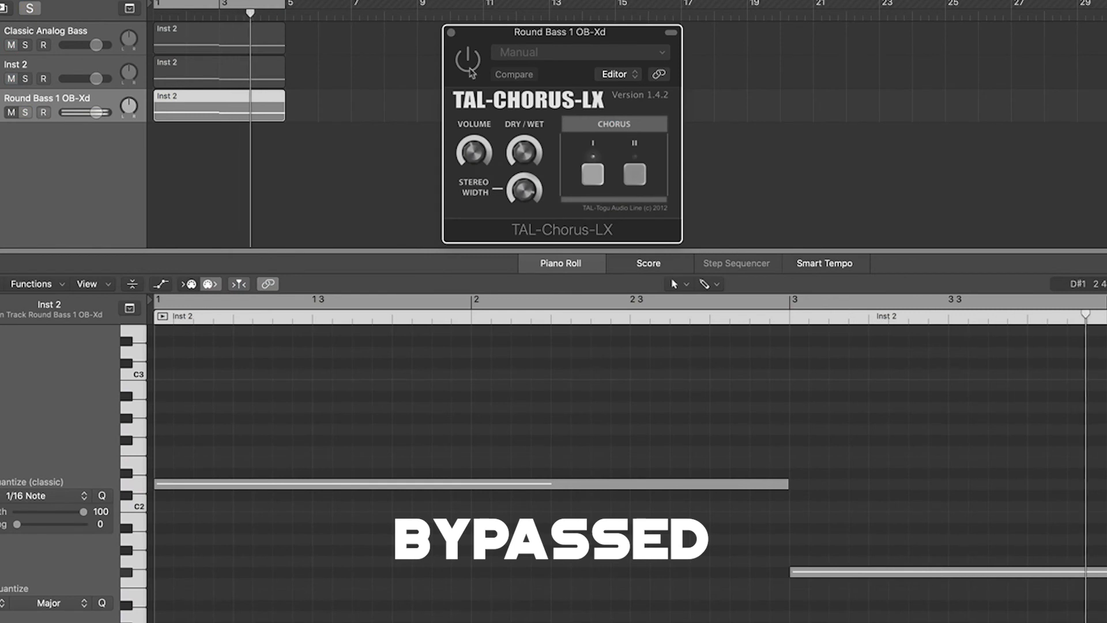
left_click(470, 69)
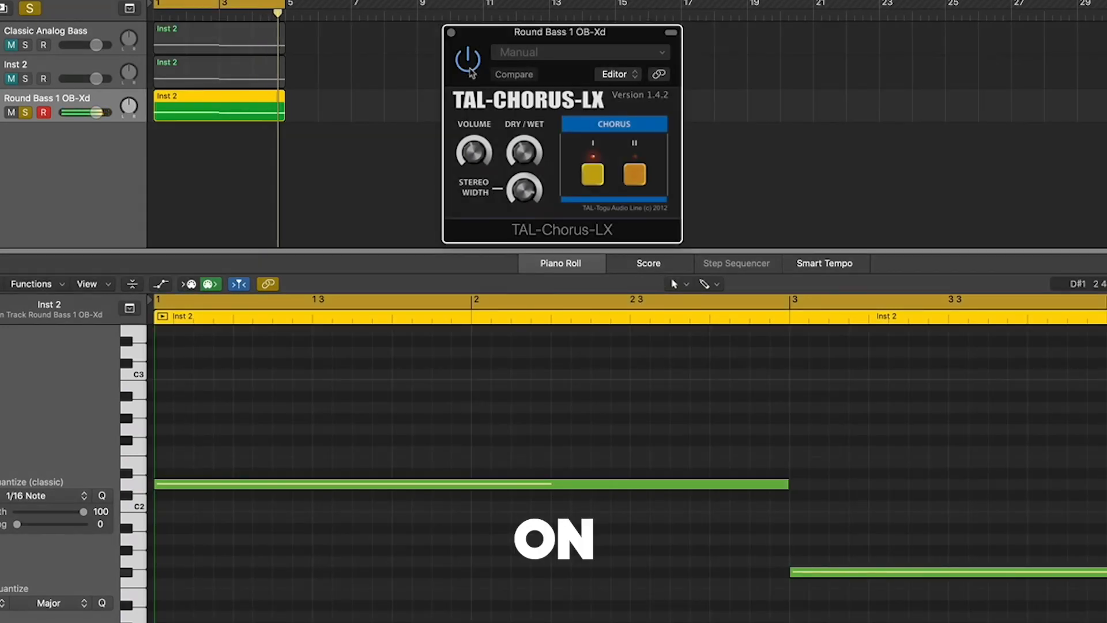
left_click_drag(538, 36, 551, 187)
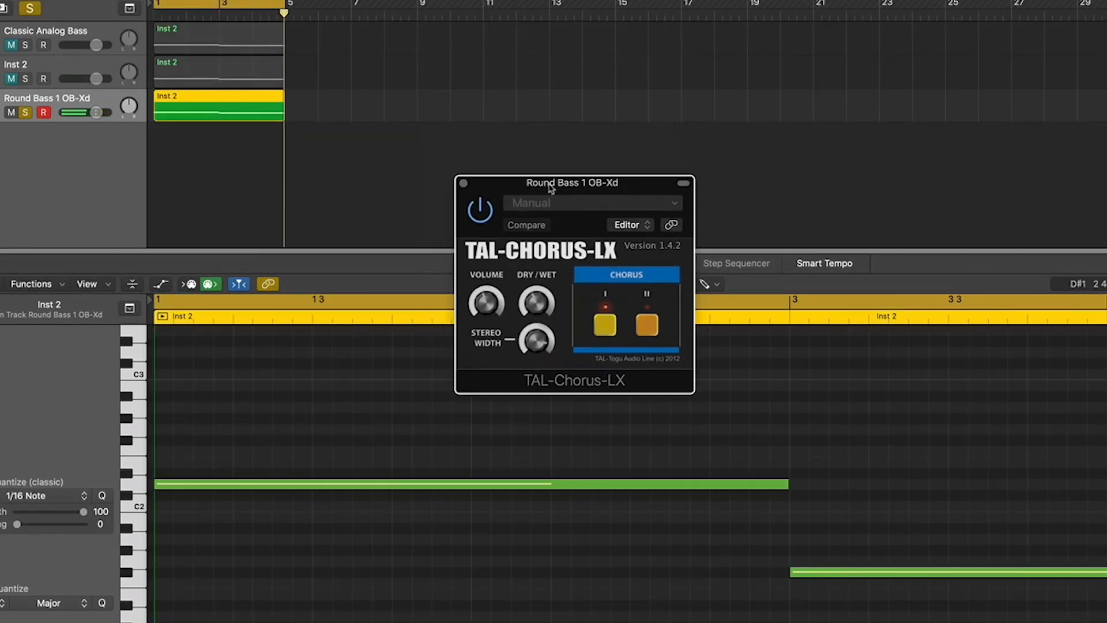
left_click_drag(617, 183, 665, 96)
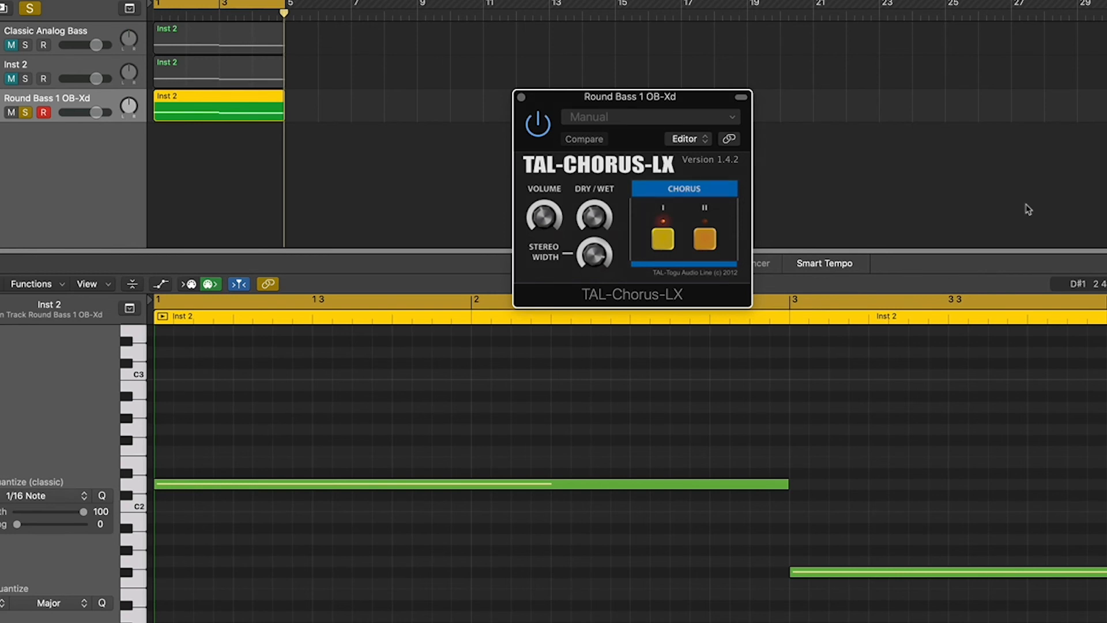
left_click_drag(644, 99, 683, 51)
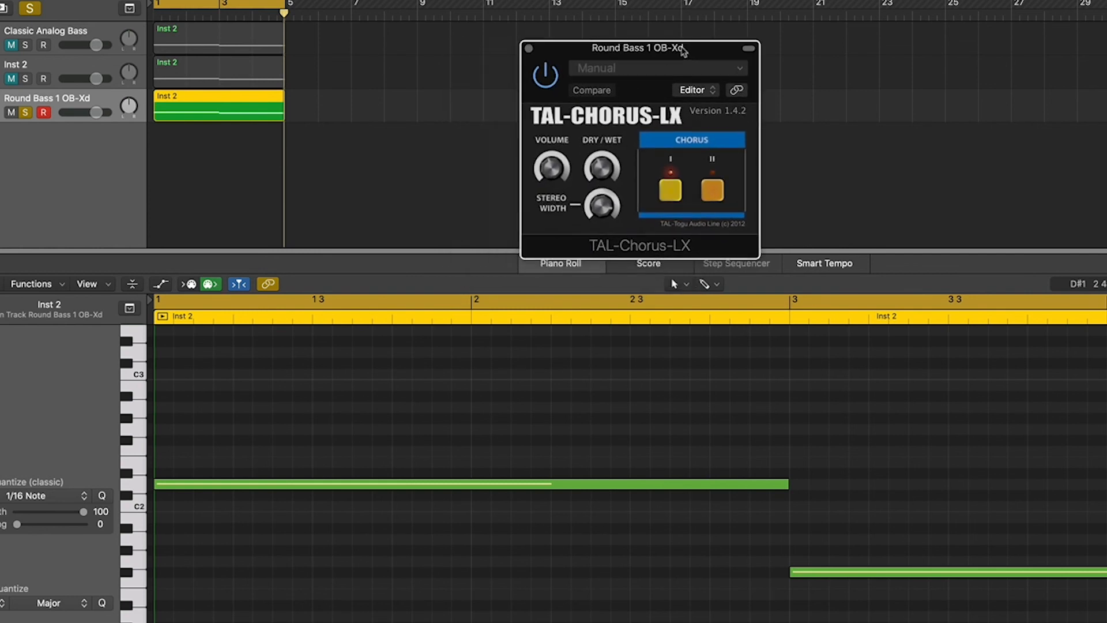